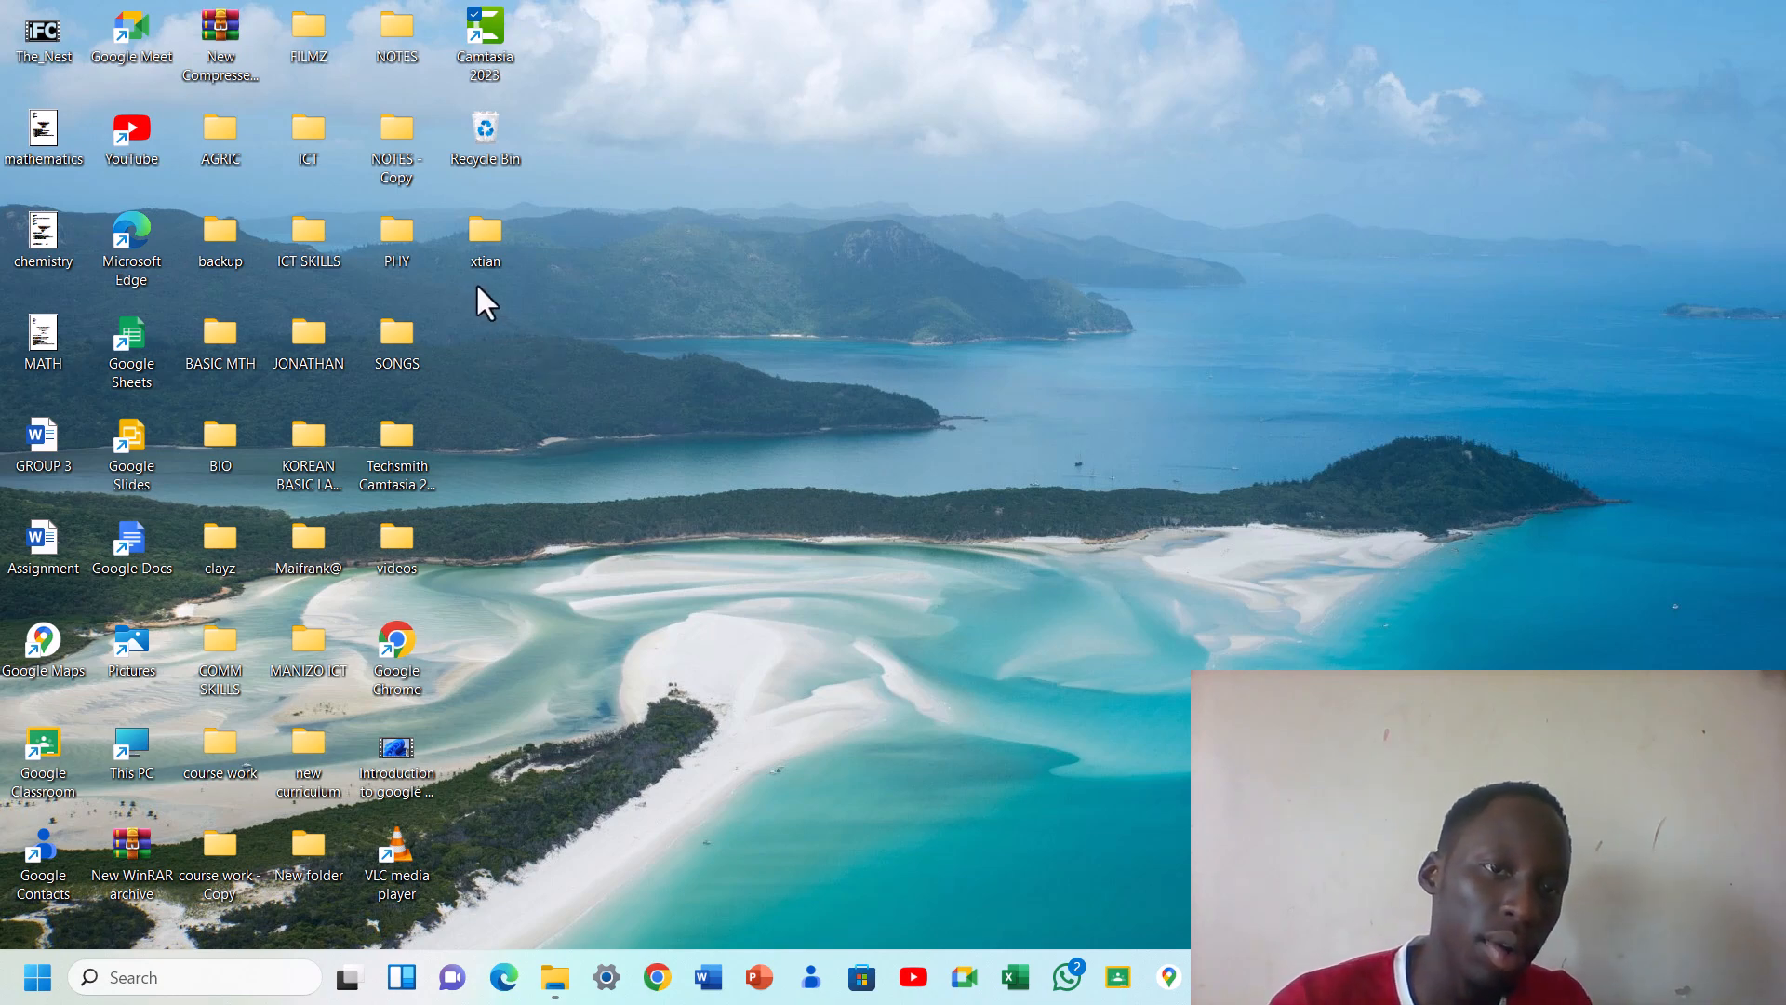
- Open the decza letter from the xtian folder on the desktop and start the Step-by-Step Mail Merge Wizard
{"action": "double_click", "coordinate": [477, 248]}
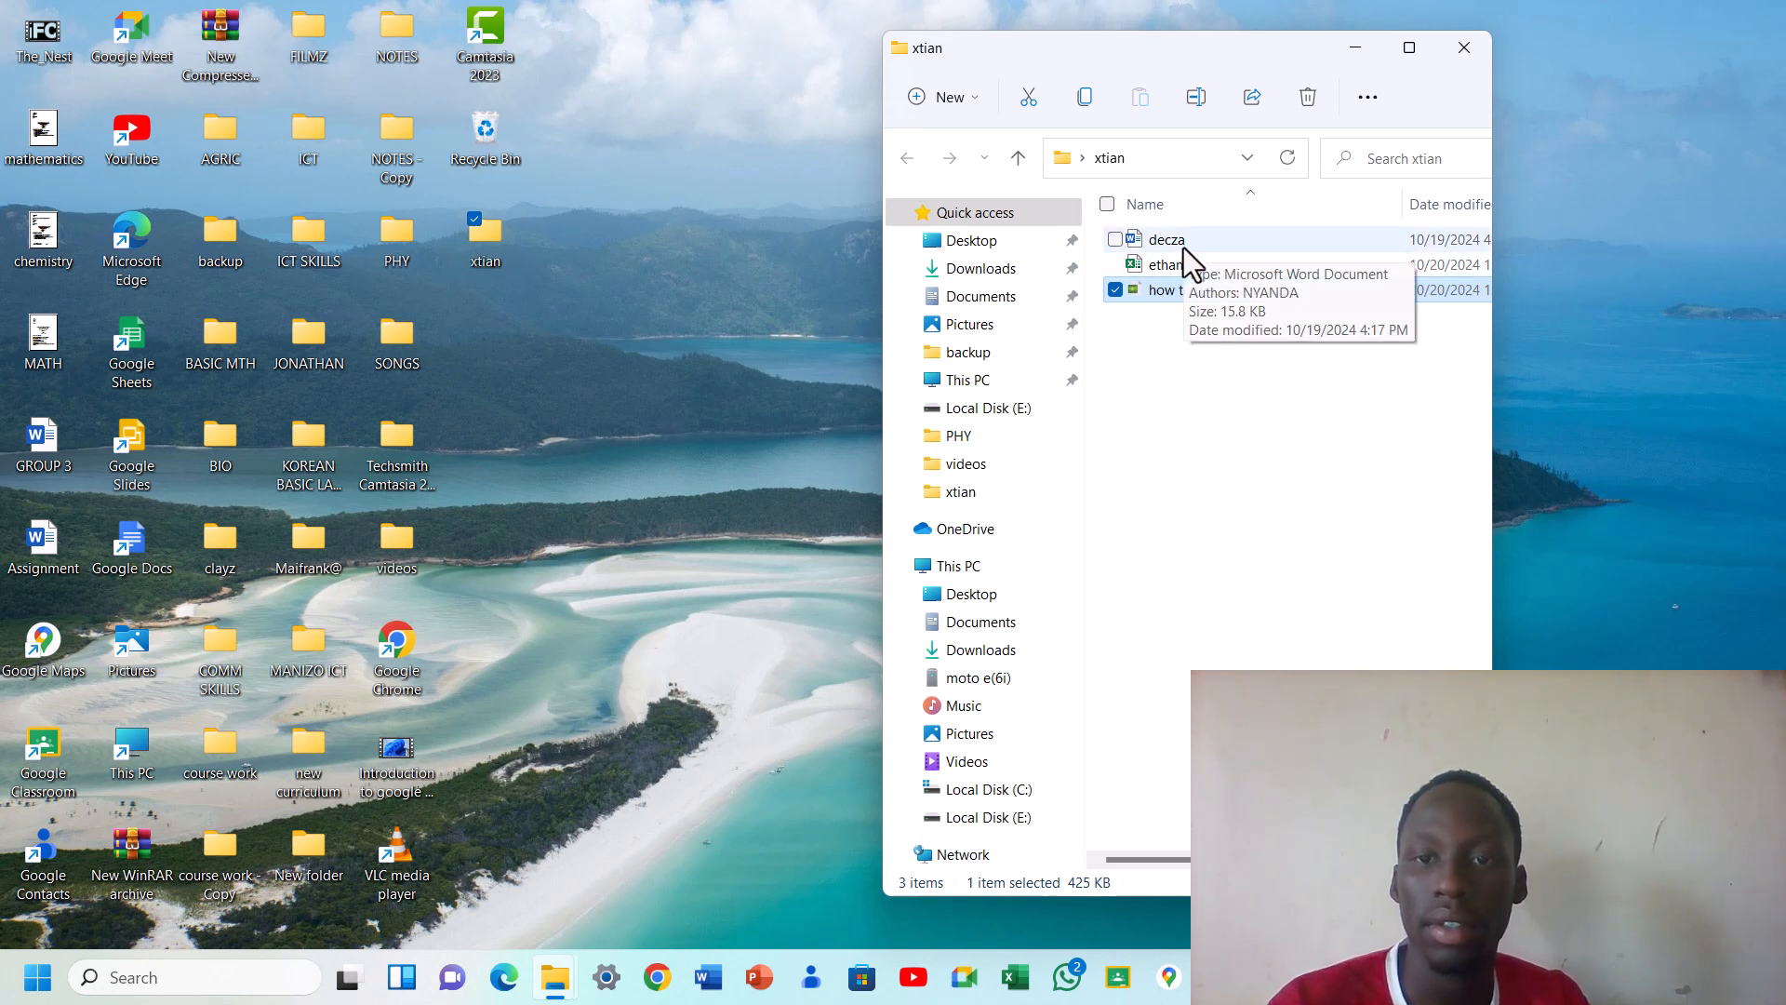
{"action": "double_click", "coordinate": [1183, 248]}
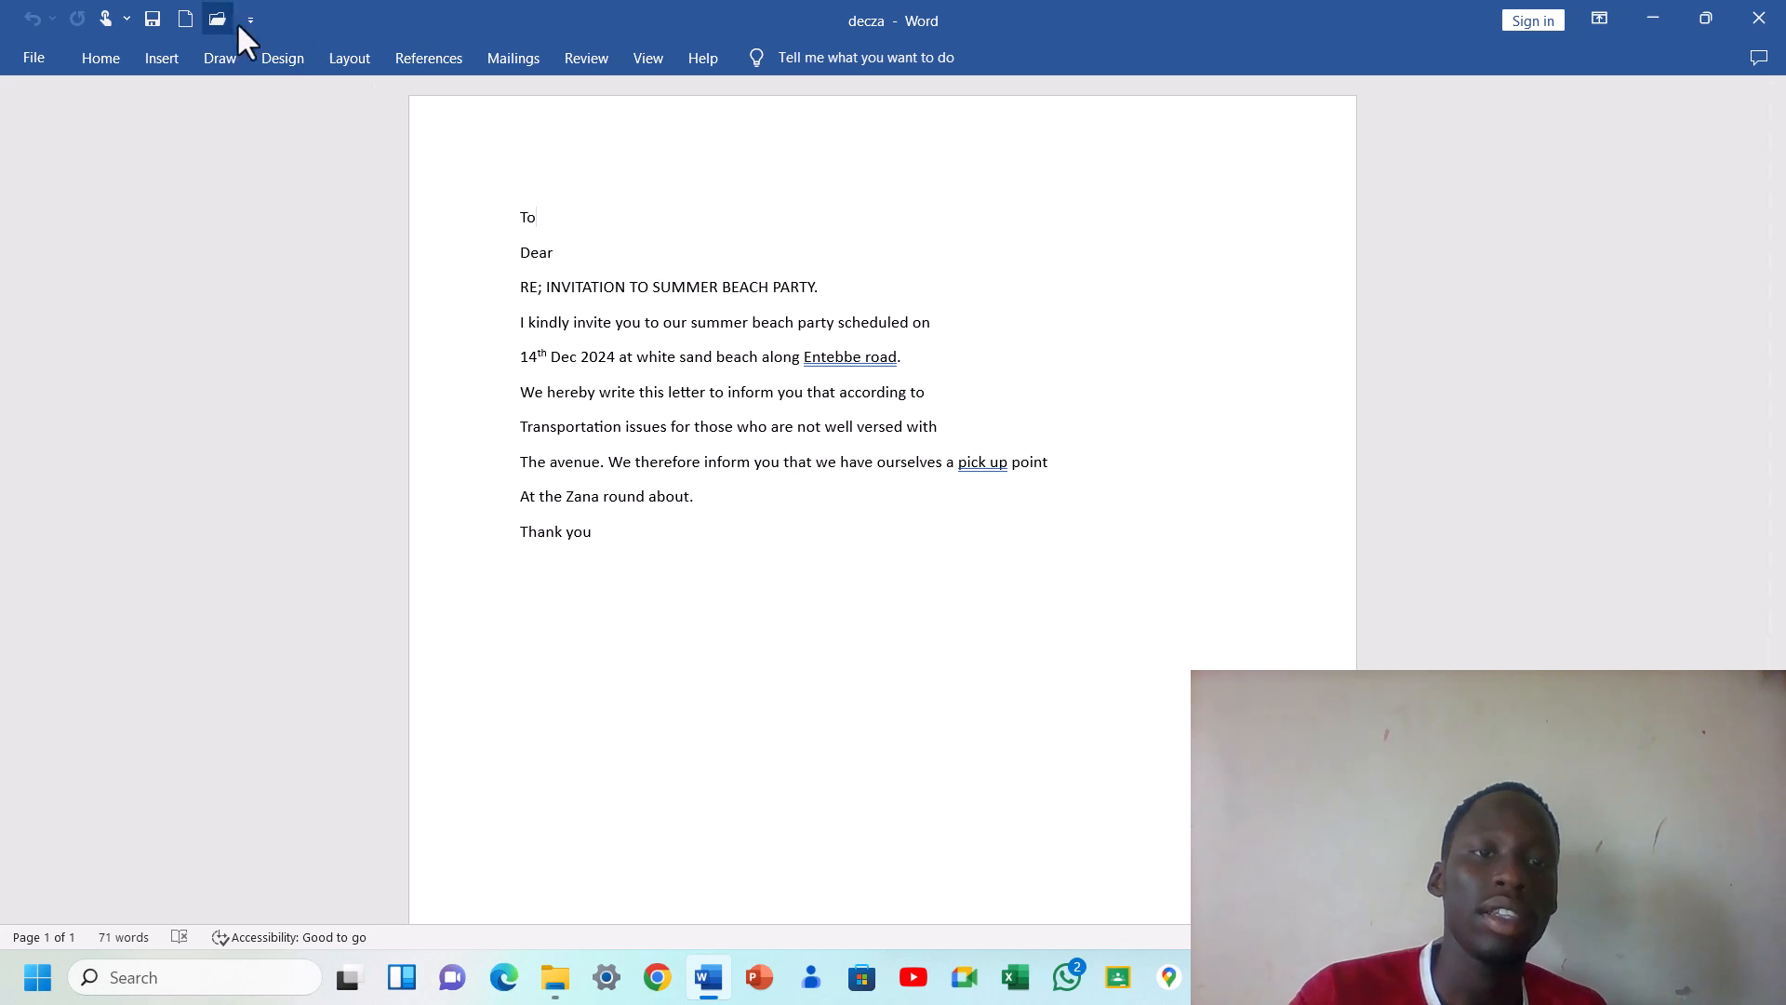
{"action": "left_click", "coordinate": [522, 71]}
{"action": "double_click", "coordinate": [522, 71]}
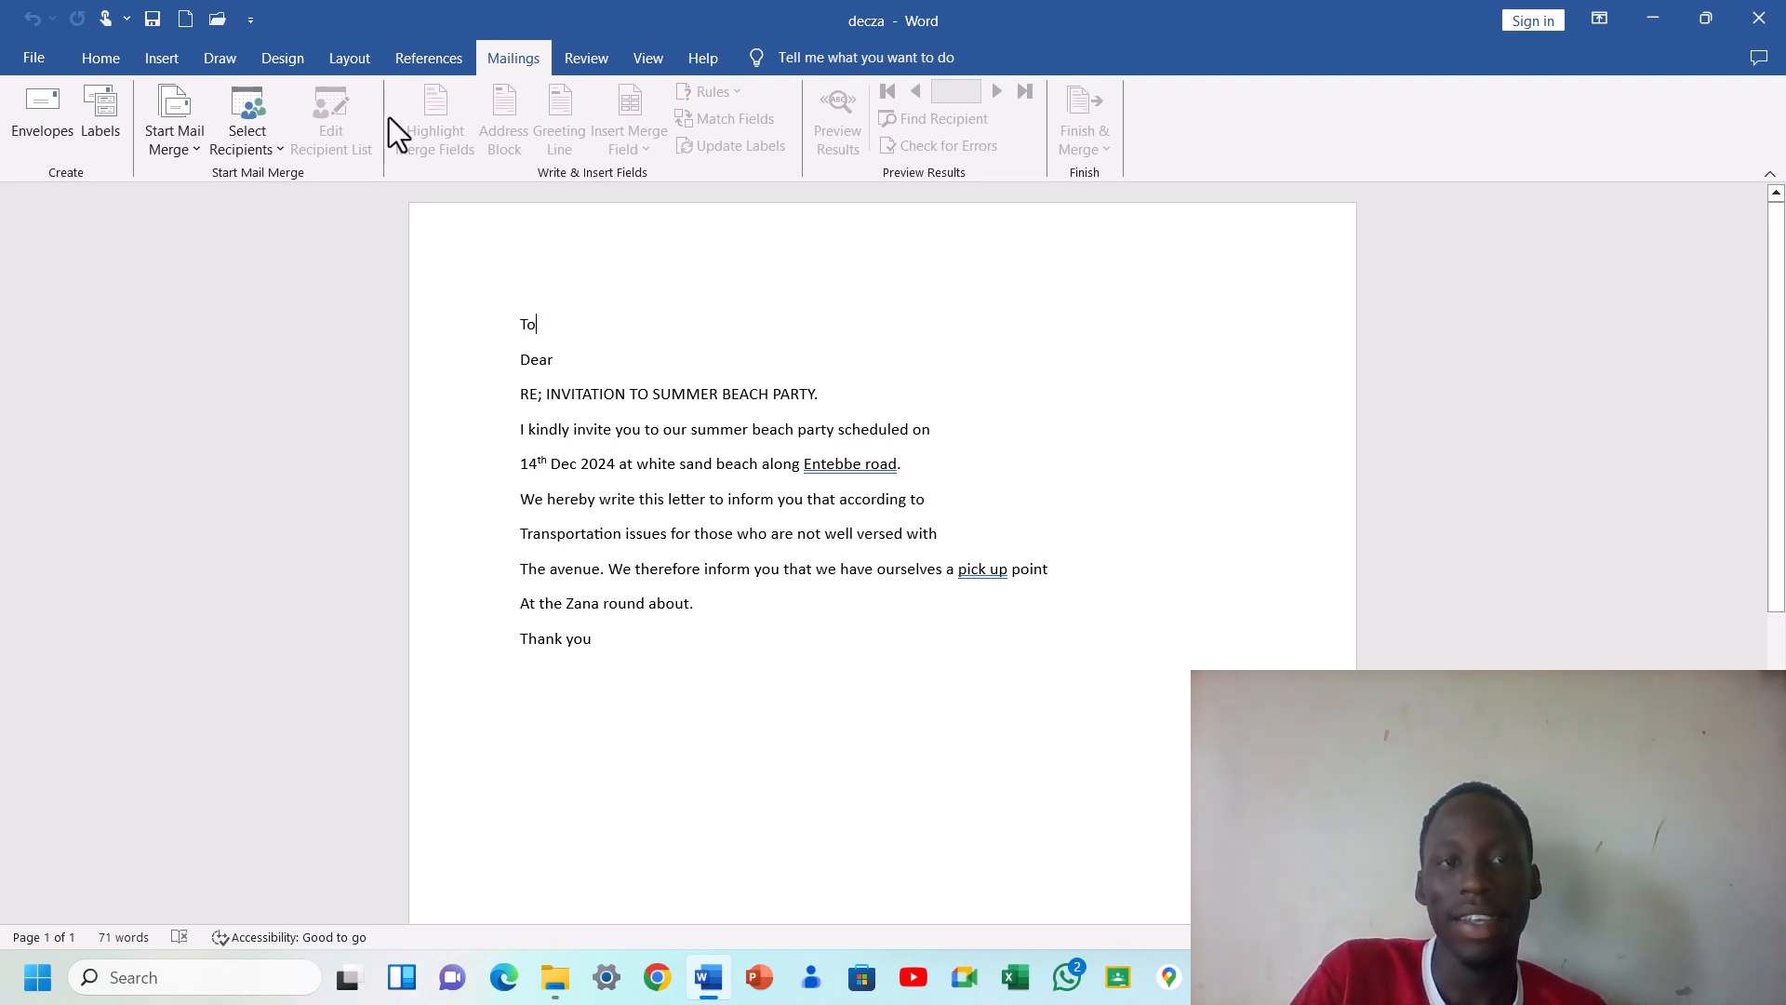
{"action": "left_click", "coordinate": [187, 145]}
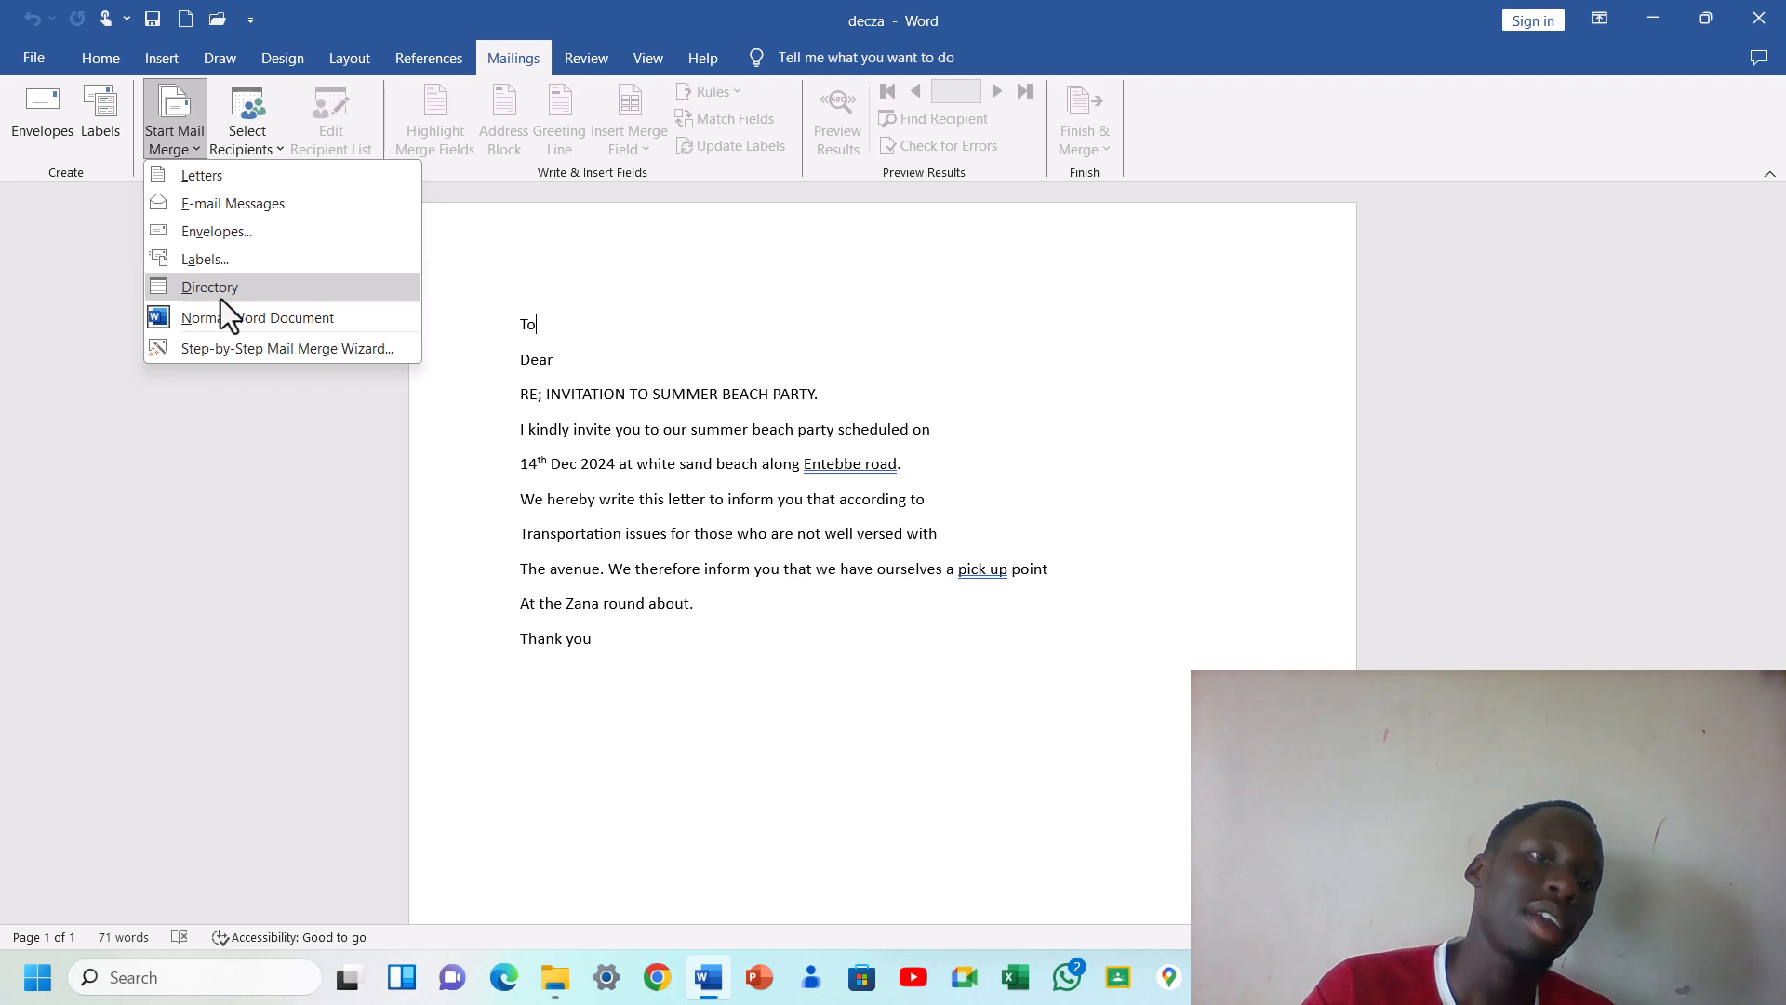
{"action": "left_click", "coordinate": [242, 348]}
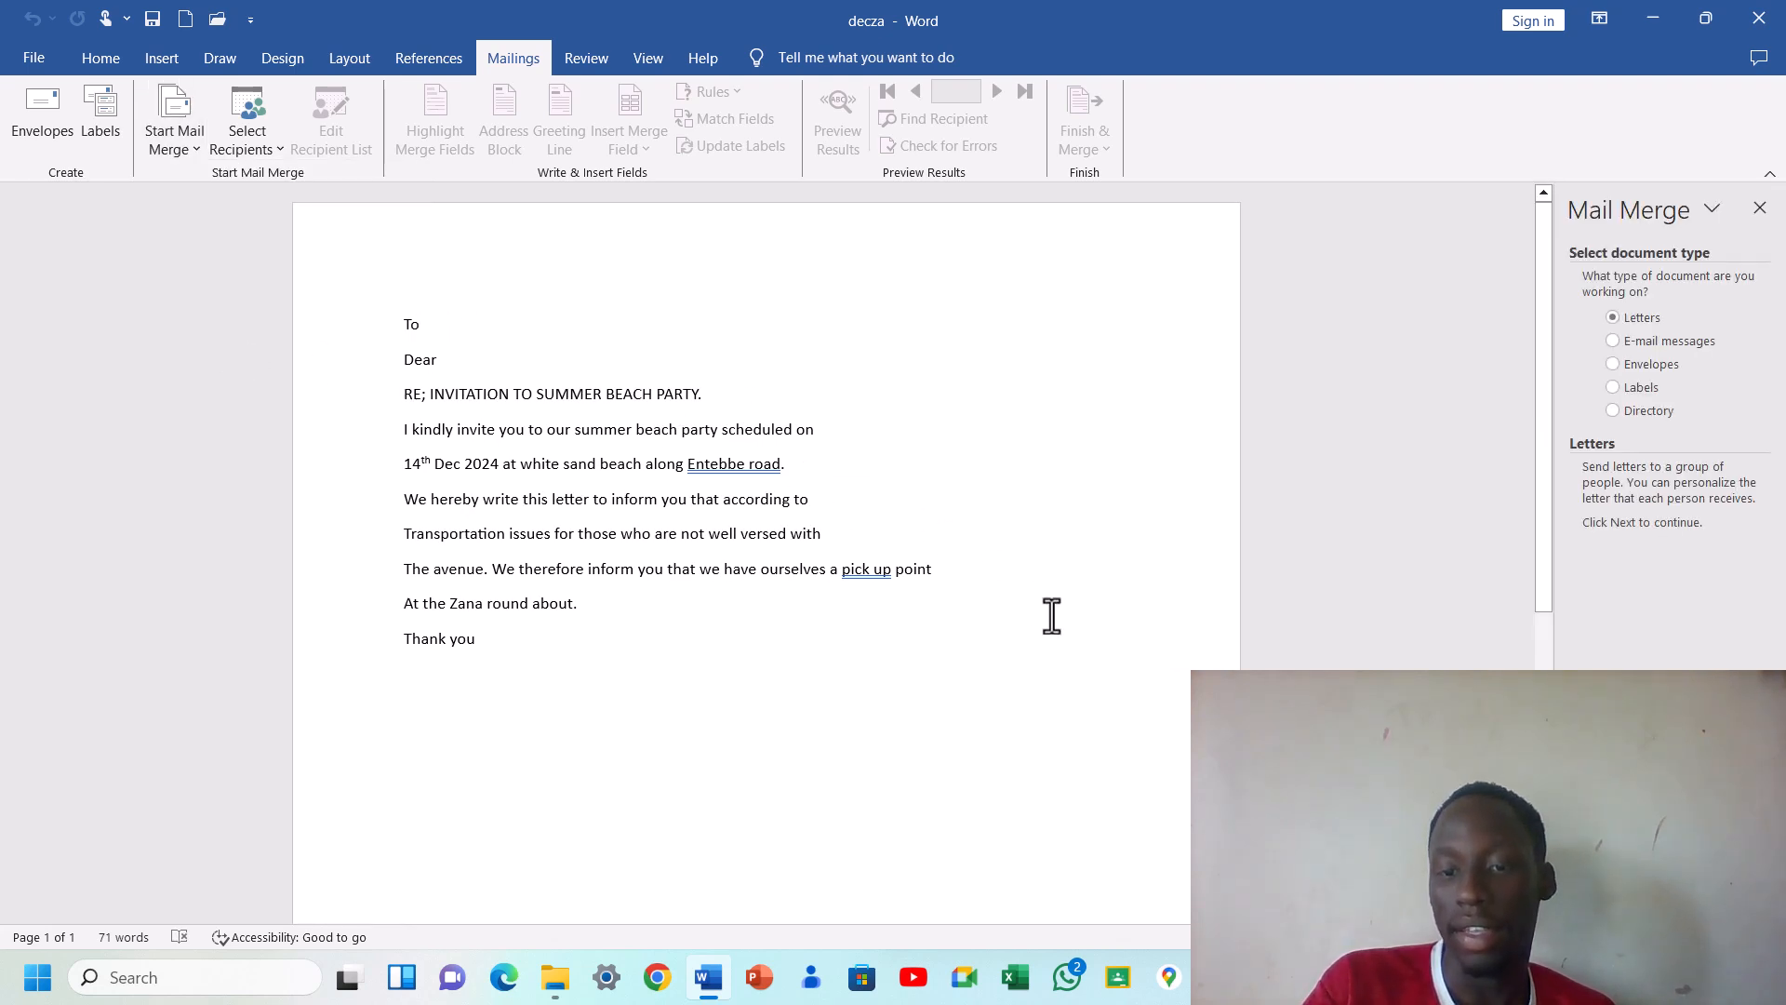
- Set the mail merge document type to Letters and use the current document as the starting document
{"action": "left_click", "coordinate": [1169, 856]}
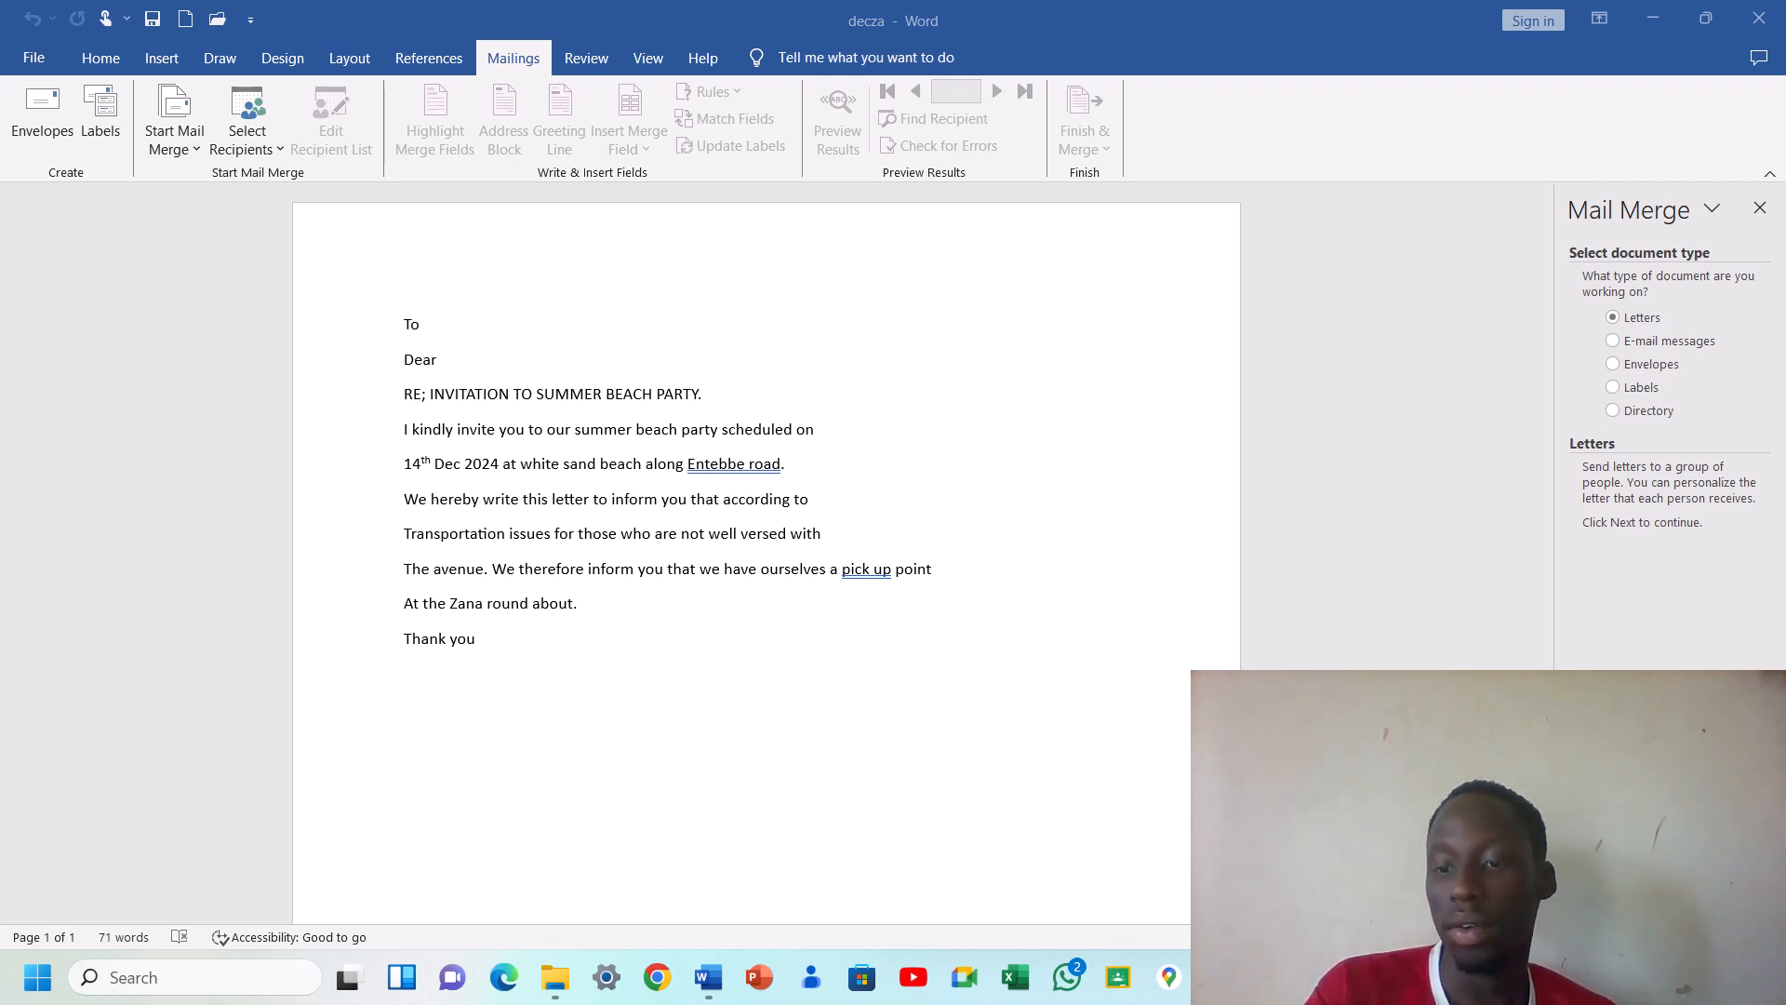
{"action": "left_click", "coordinate": [1653, 905]}
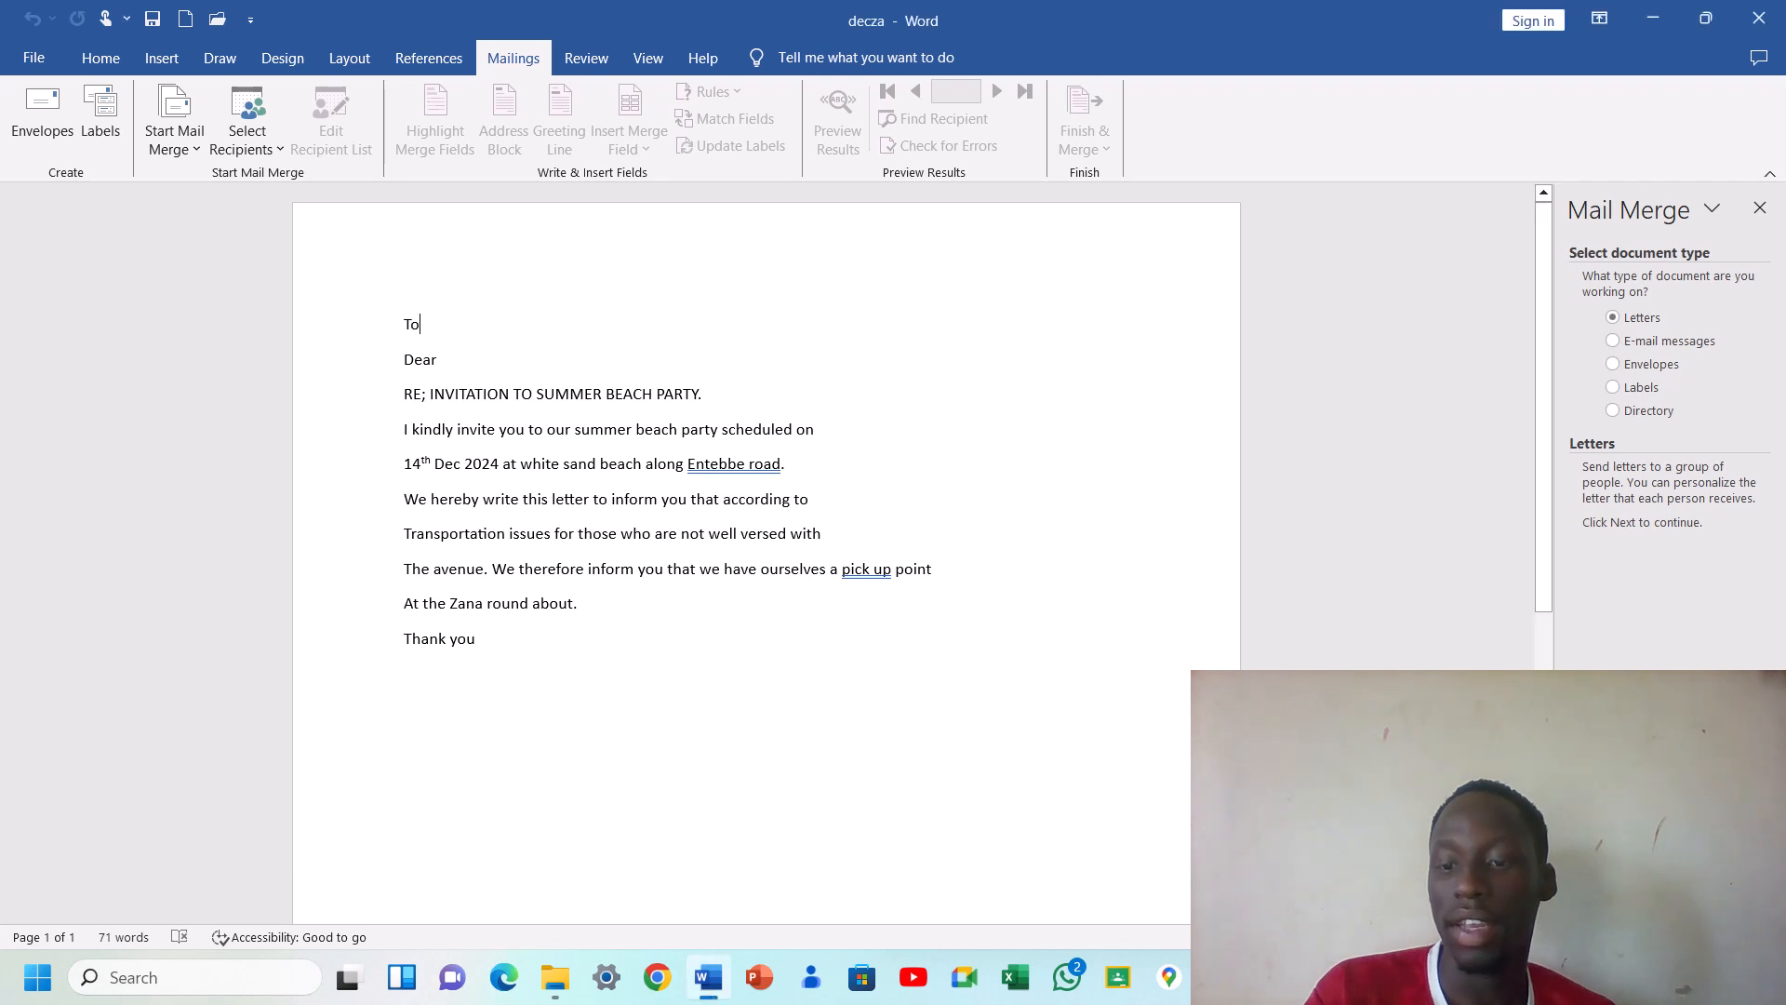
{"action": "left_click", "coordinate": [1652, 905]}
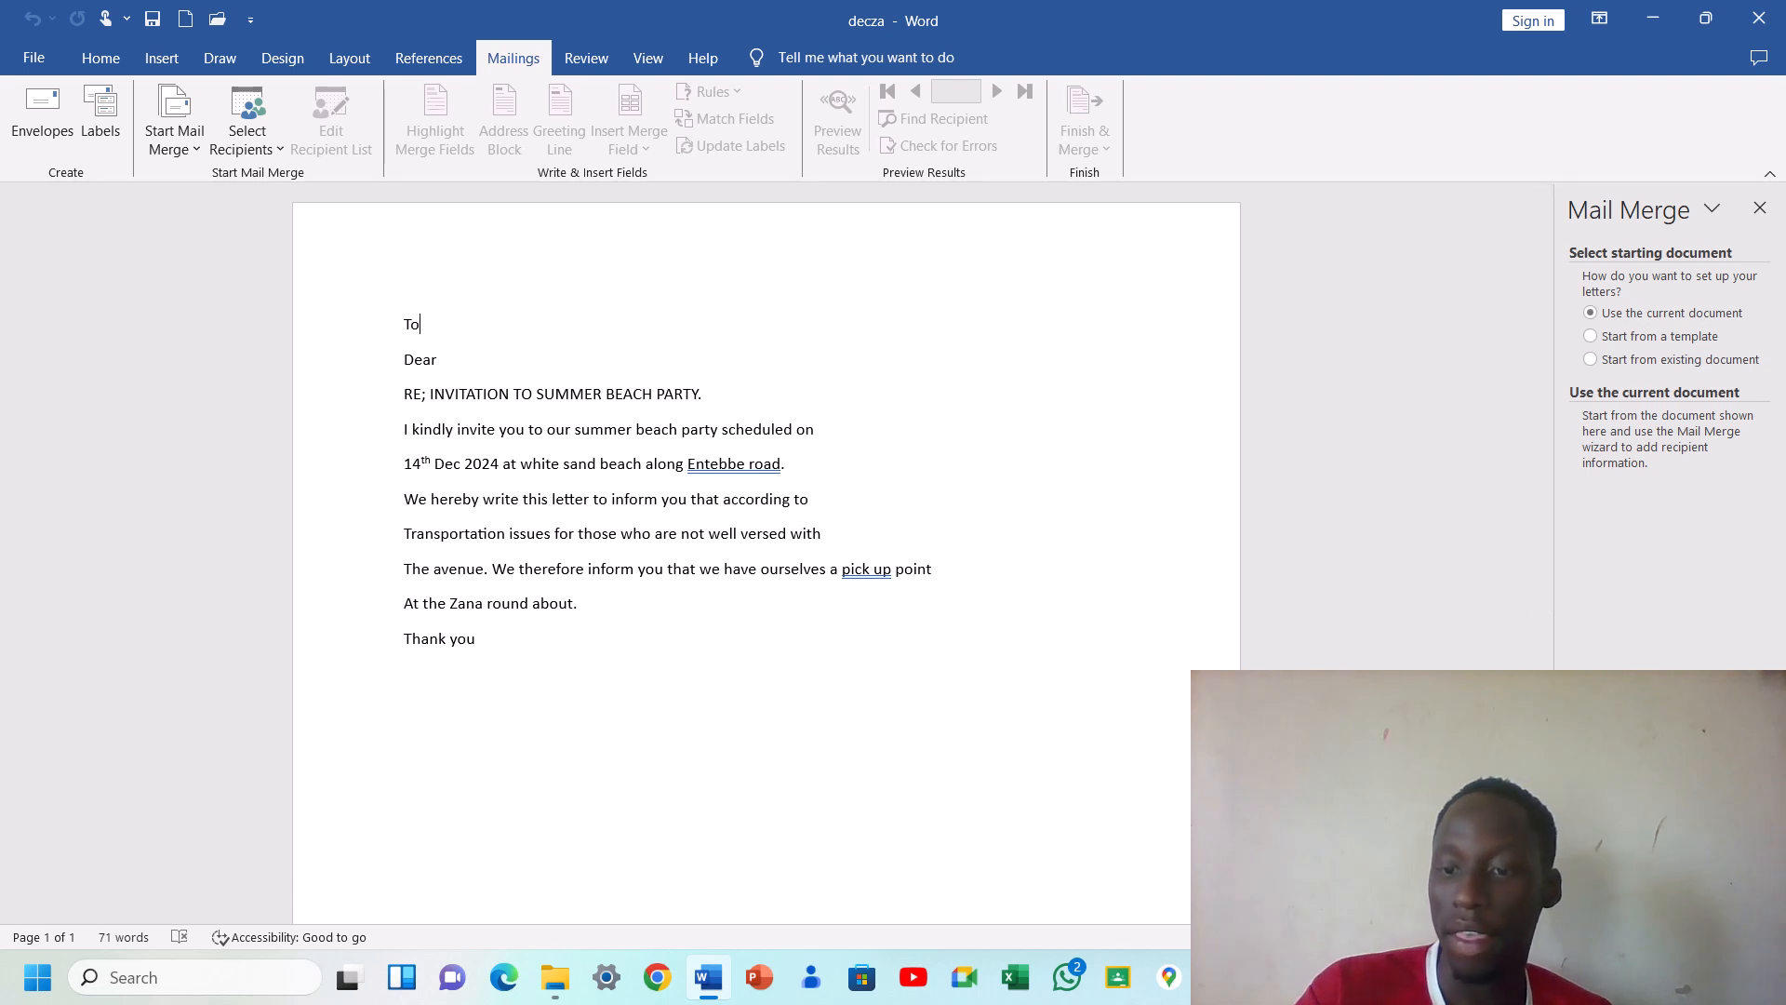
{"action": "left_click", "coordinate": [1661, 879]}
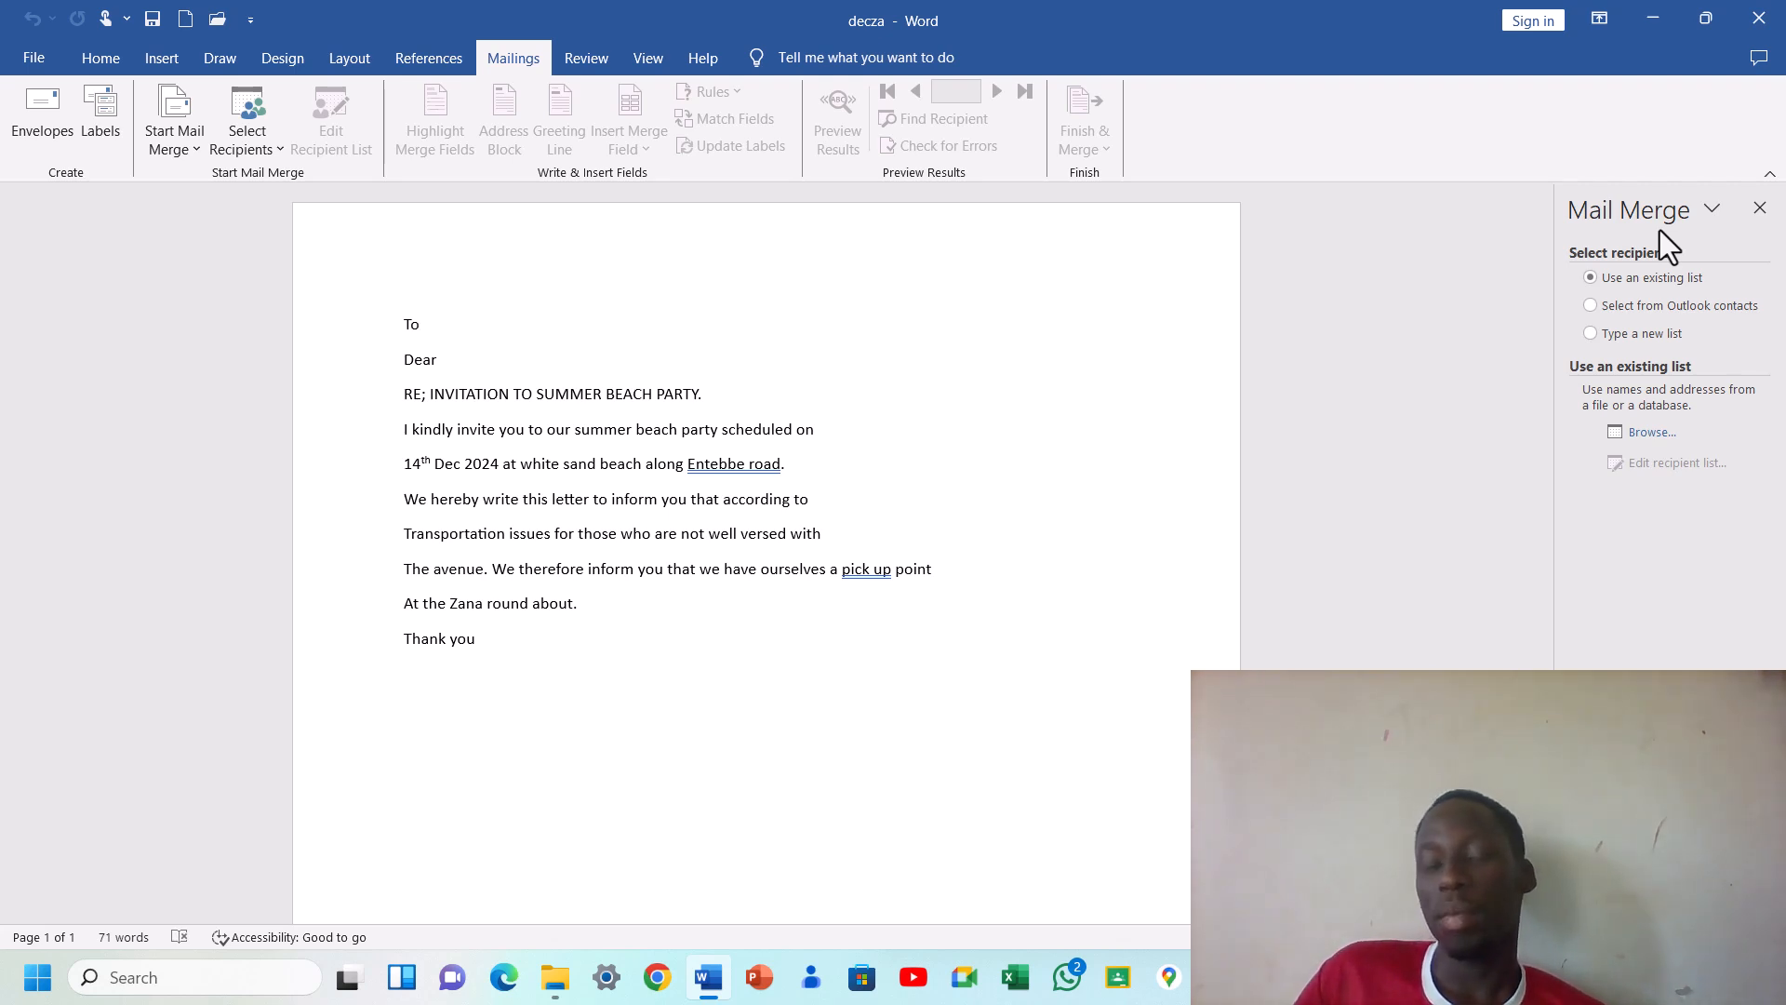
- Use the existing Office Address List in REST.mdb for the merge and accept all its recipients
{"action": "left_click", "coordinate": [1591, 333]}
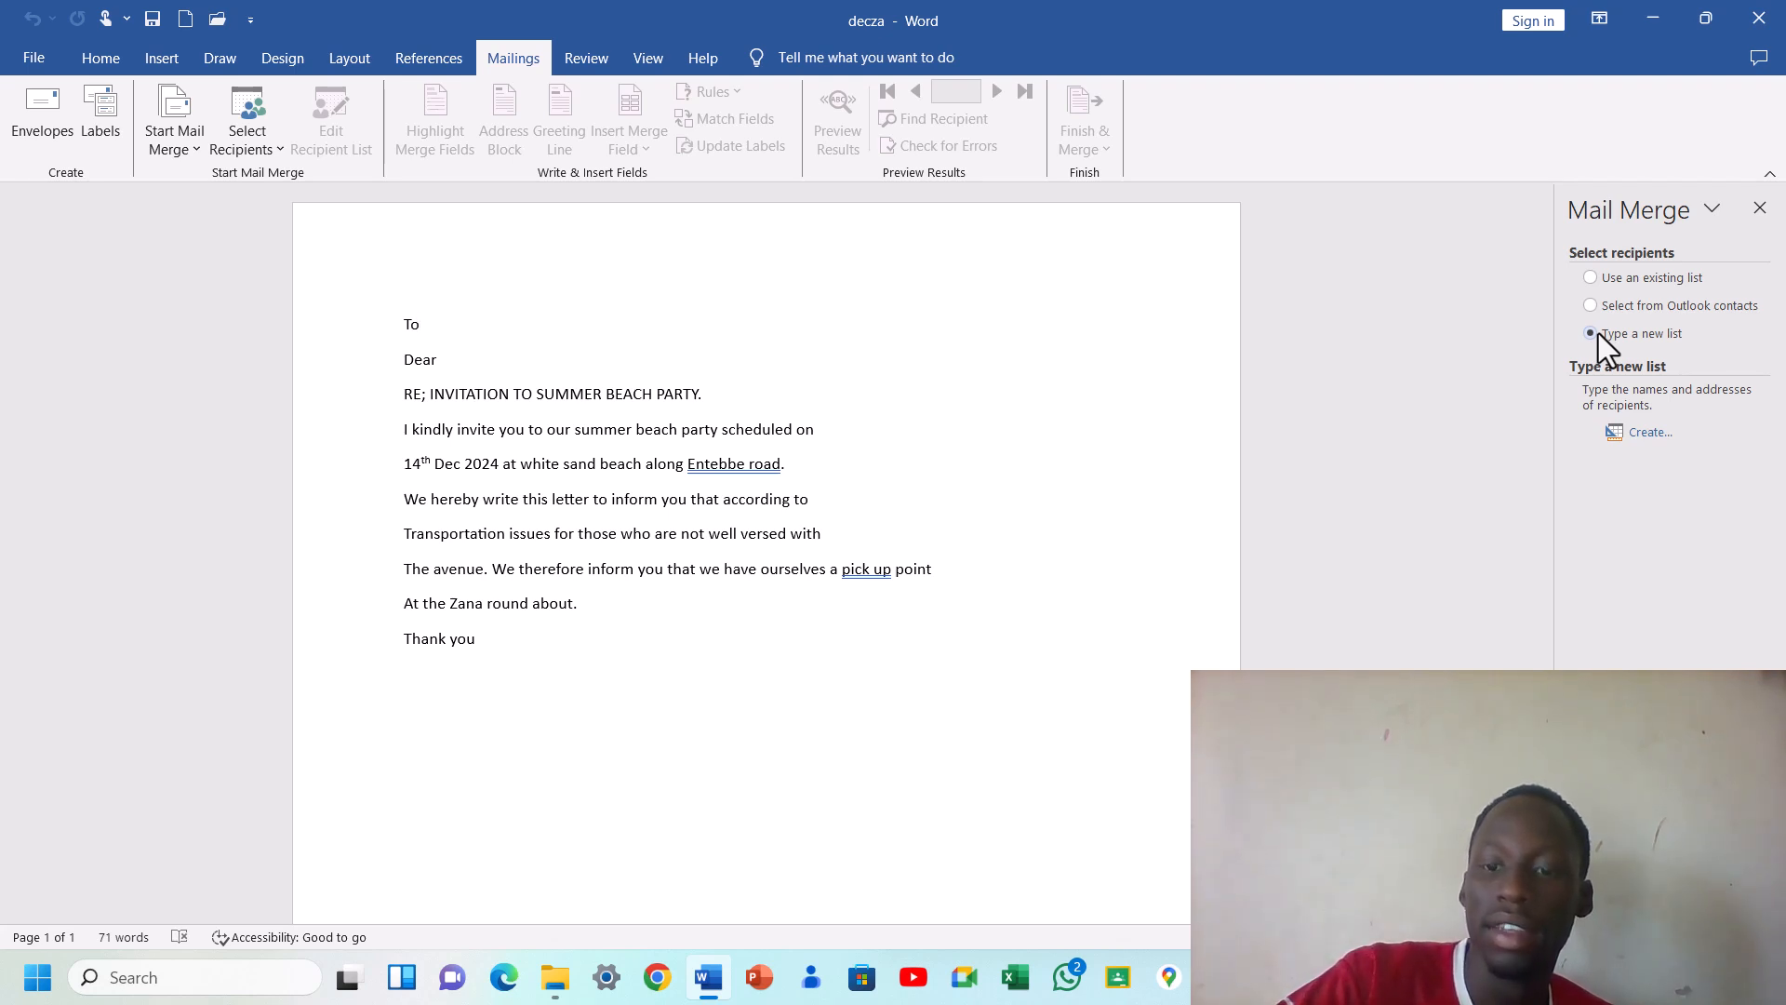
{"action": "left_click", "coordinate": [1592, 277]}
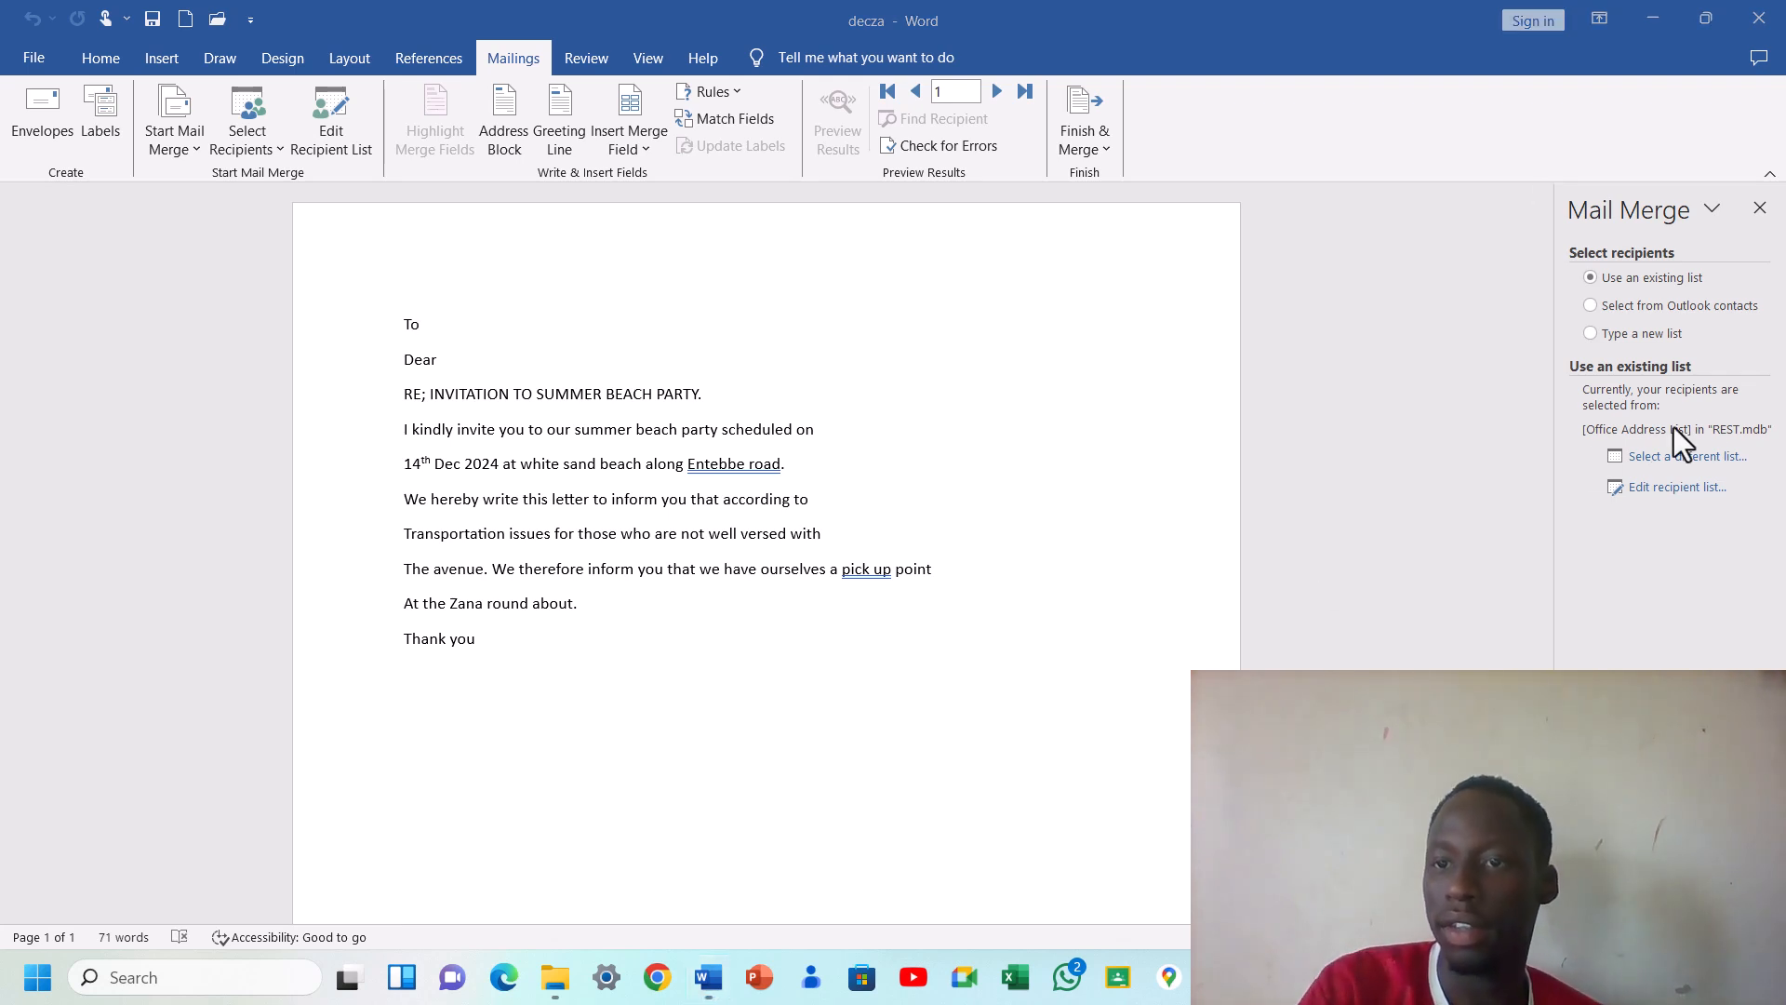
{"action": "left_click", "coordinate": [1651, 490]}
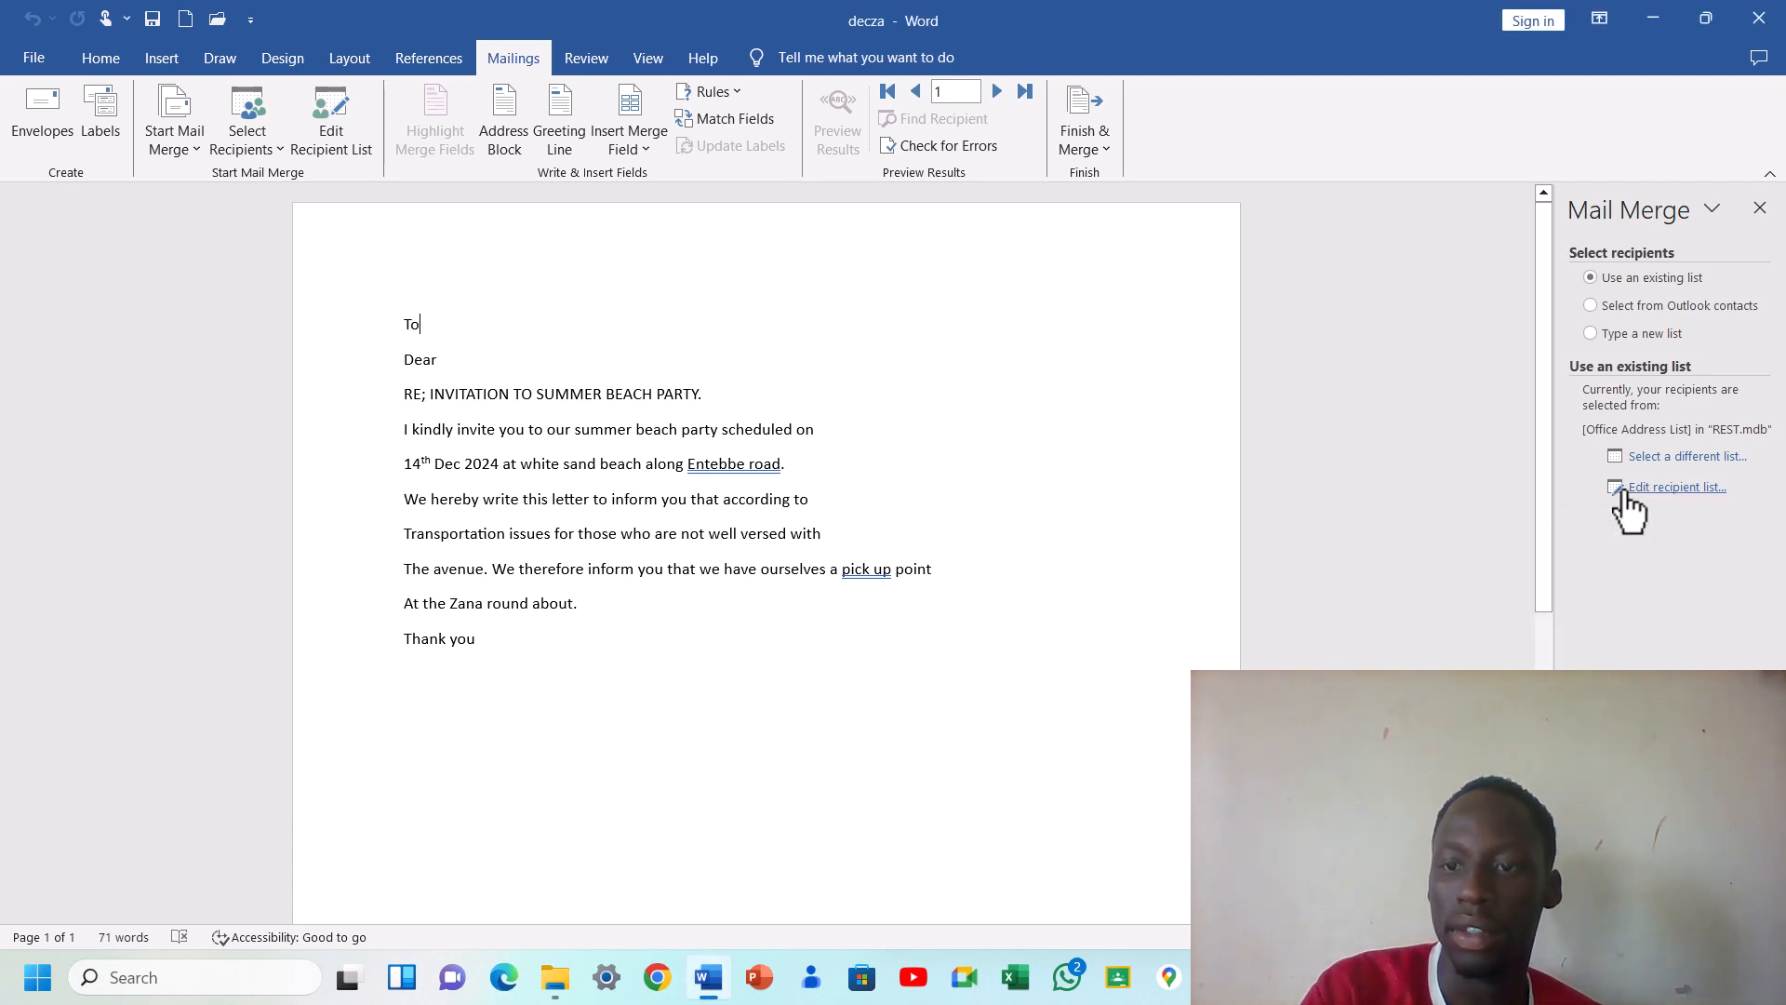
{"action": "left_click", "coordinate": [1624, 492]}
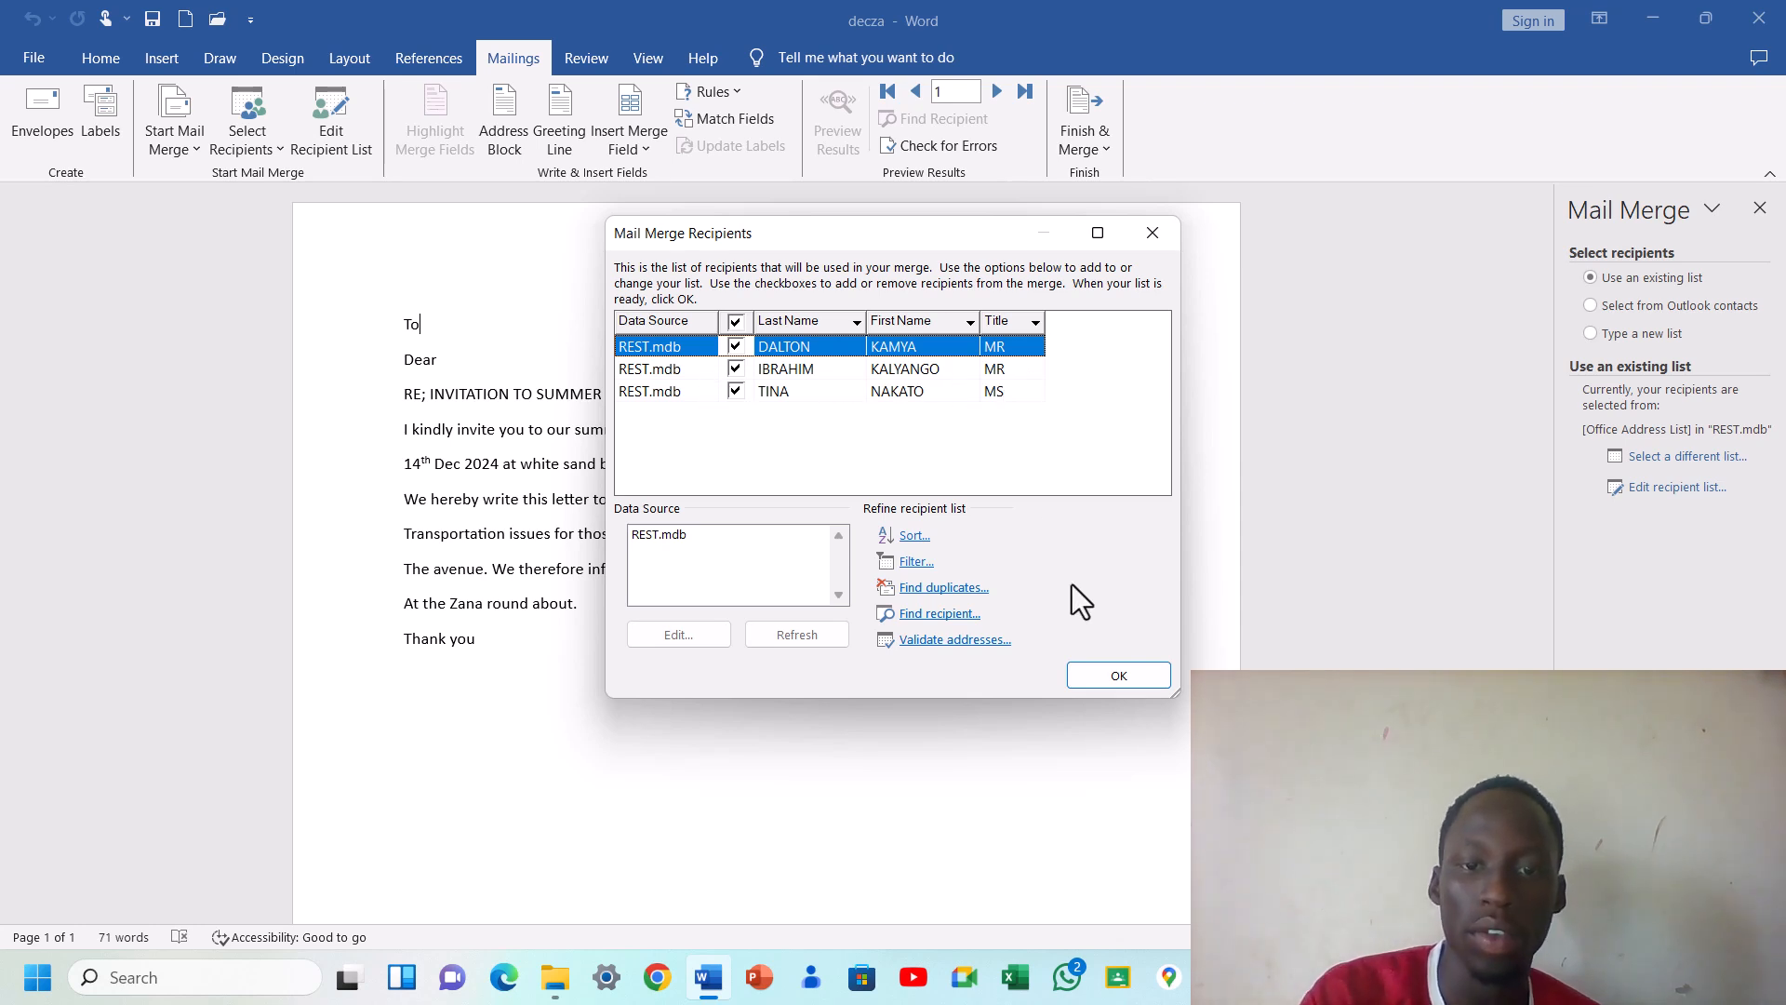
{"action": "left_click", "coordinate": [1107, 671]}
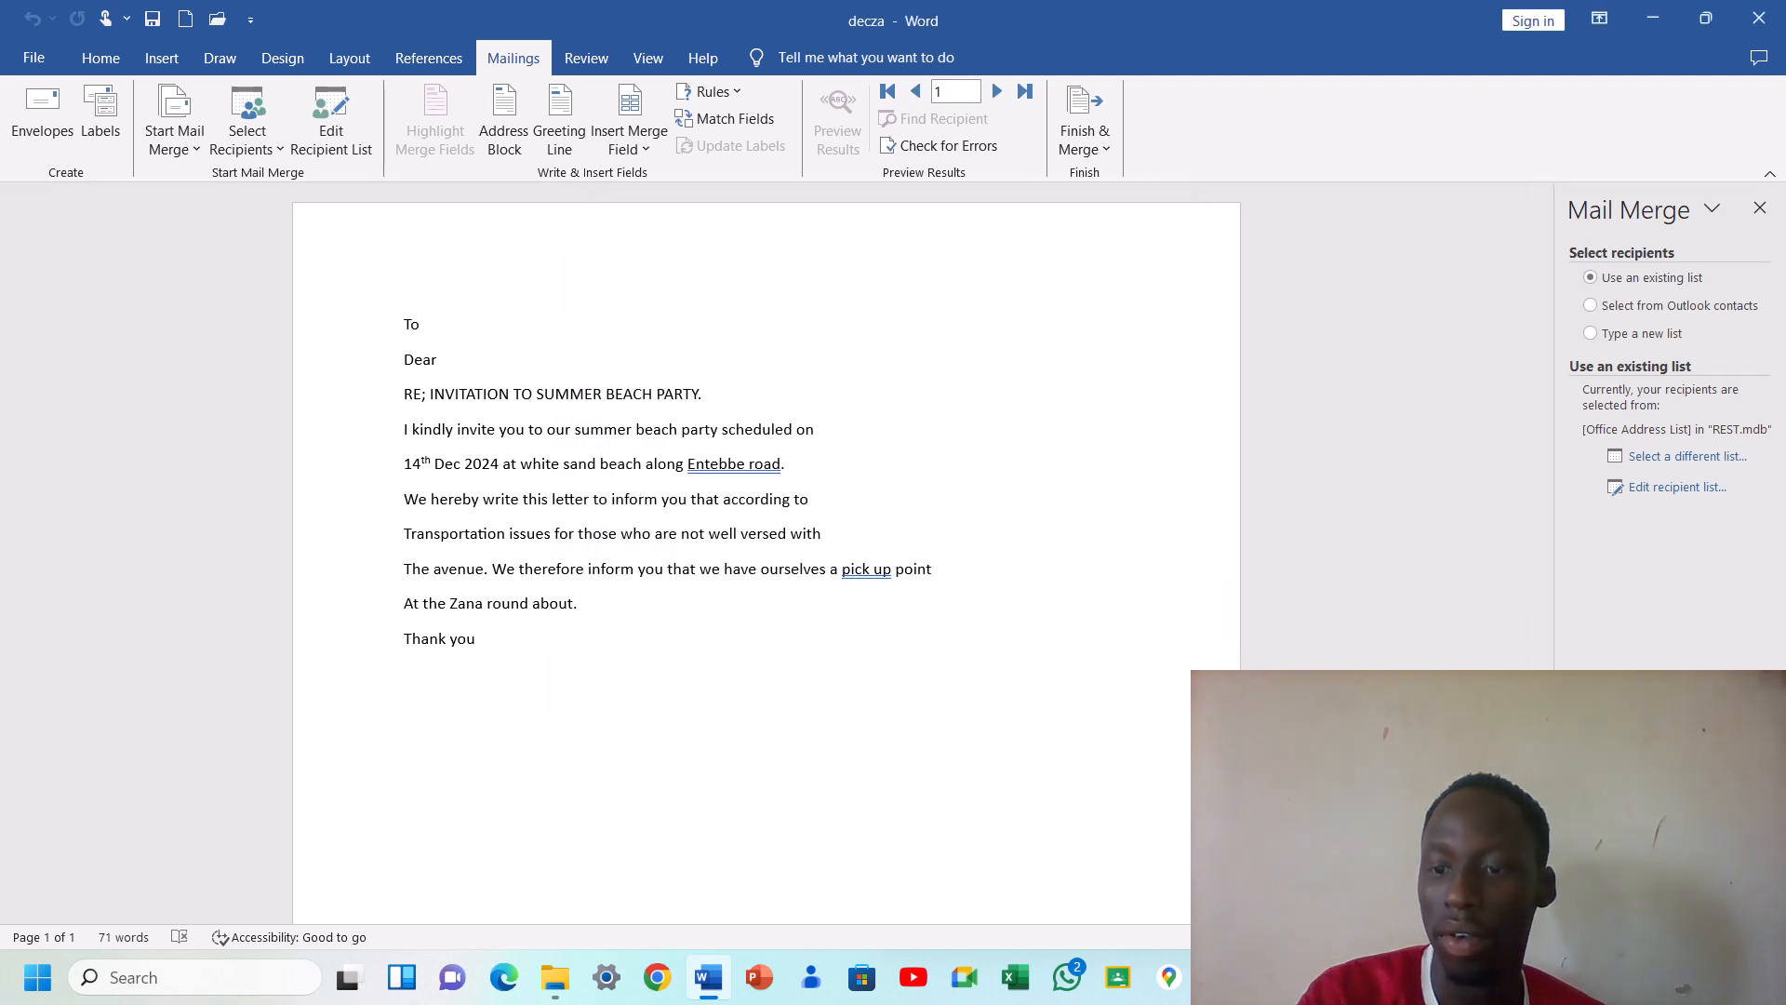
- Insert an address block after "To" in the "Mr. Joshua Randall Jr." name format, paging through the recipient preview before accepting
{"action": "left_click", "coordinate": [1661, 878]}
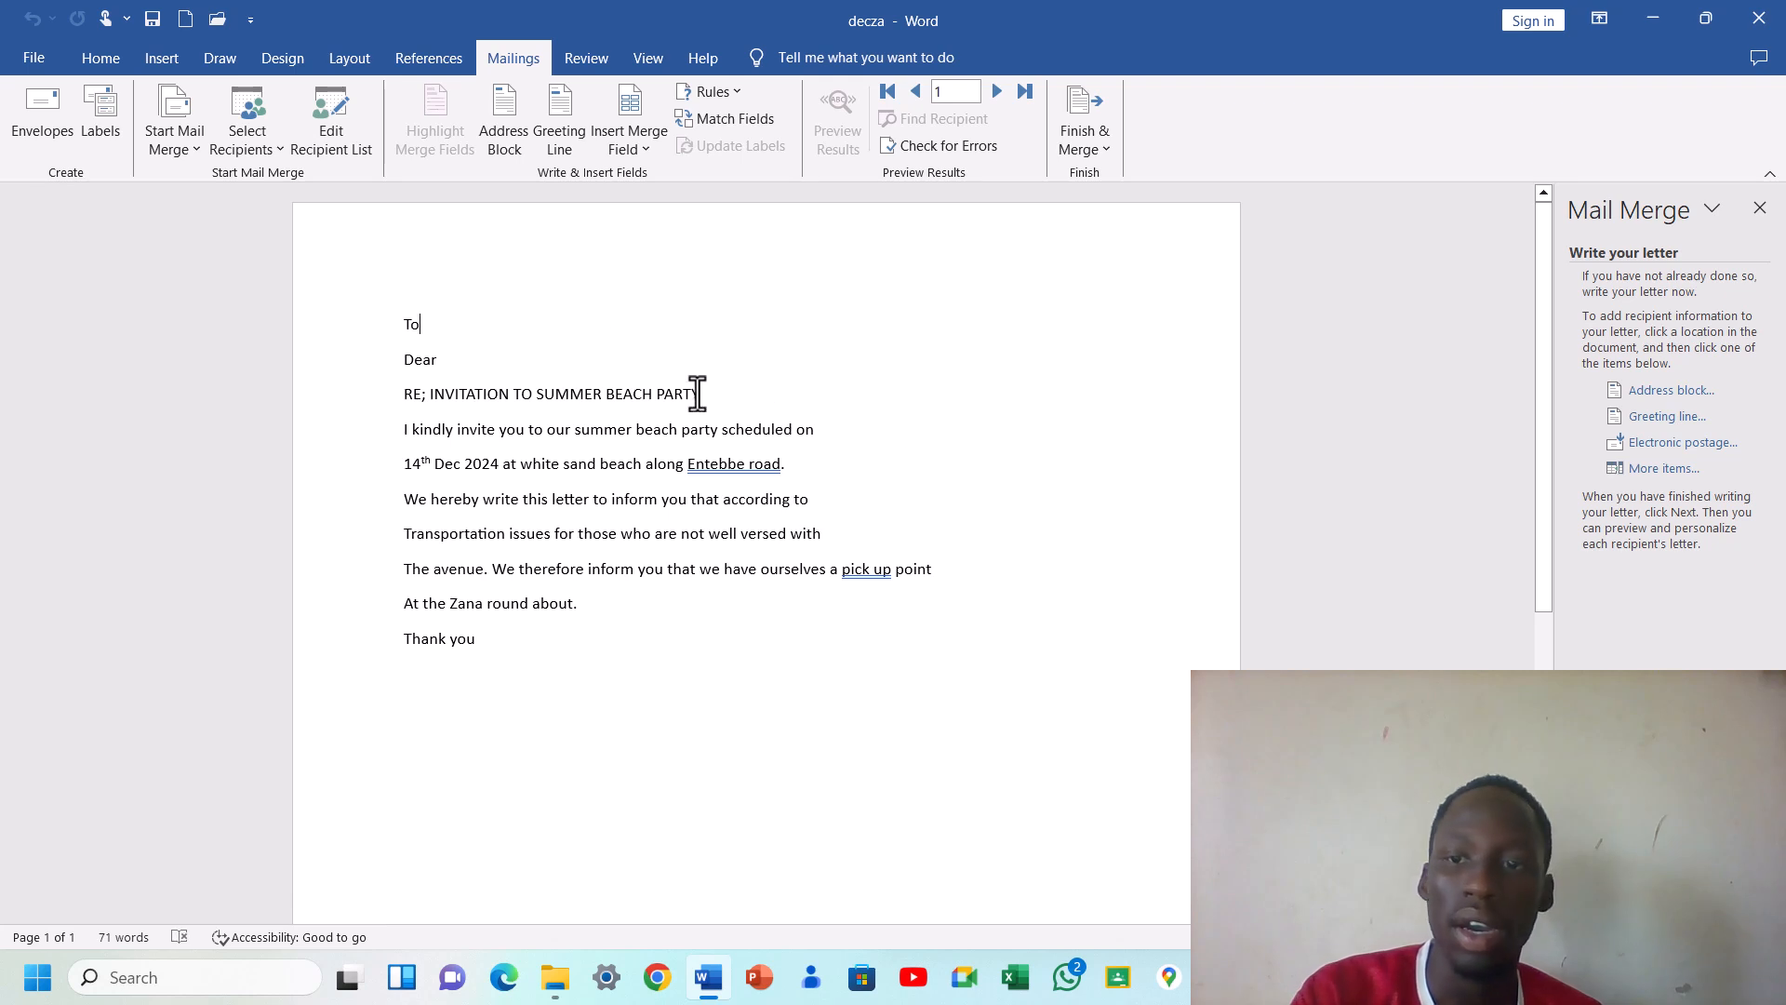
{"action": "left_click", "coordinate": [424, 324]}
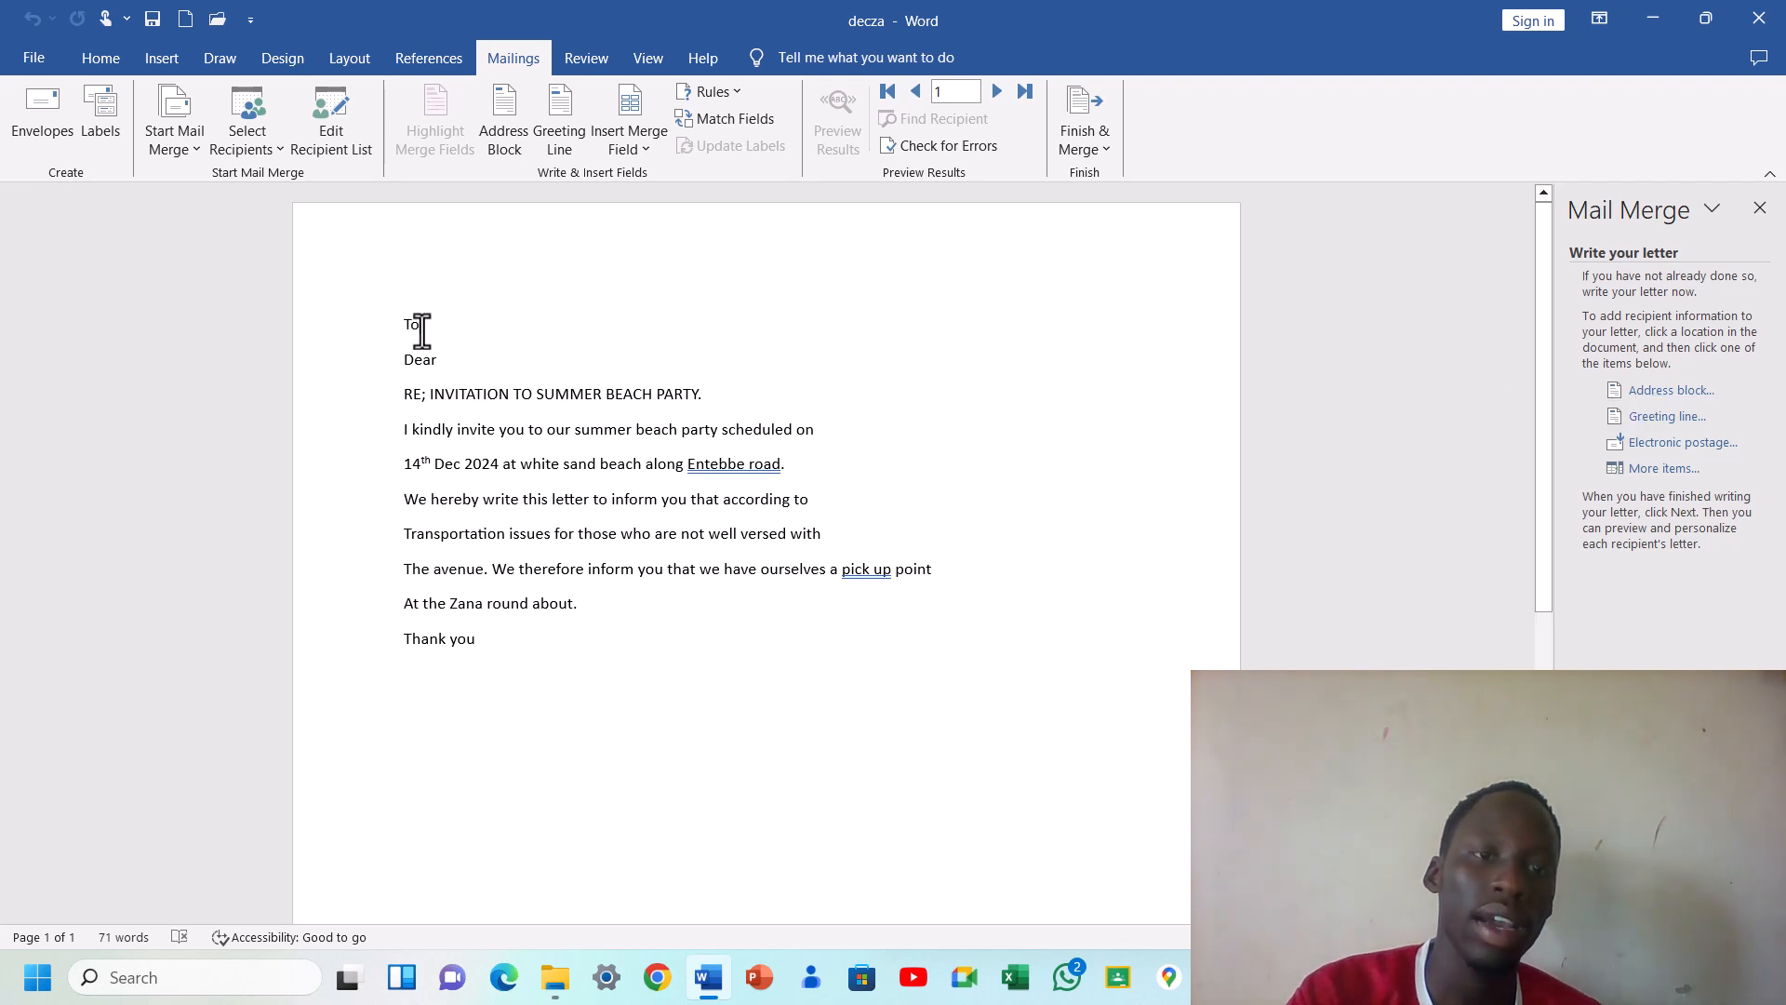
{"action": "left_click_drag", "start_coordinate": [422, 331], "coordinate": [435, 332]}
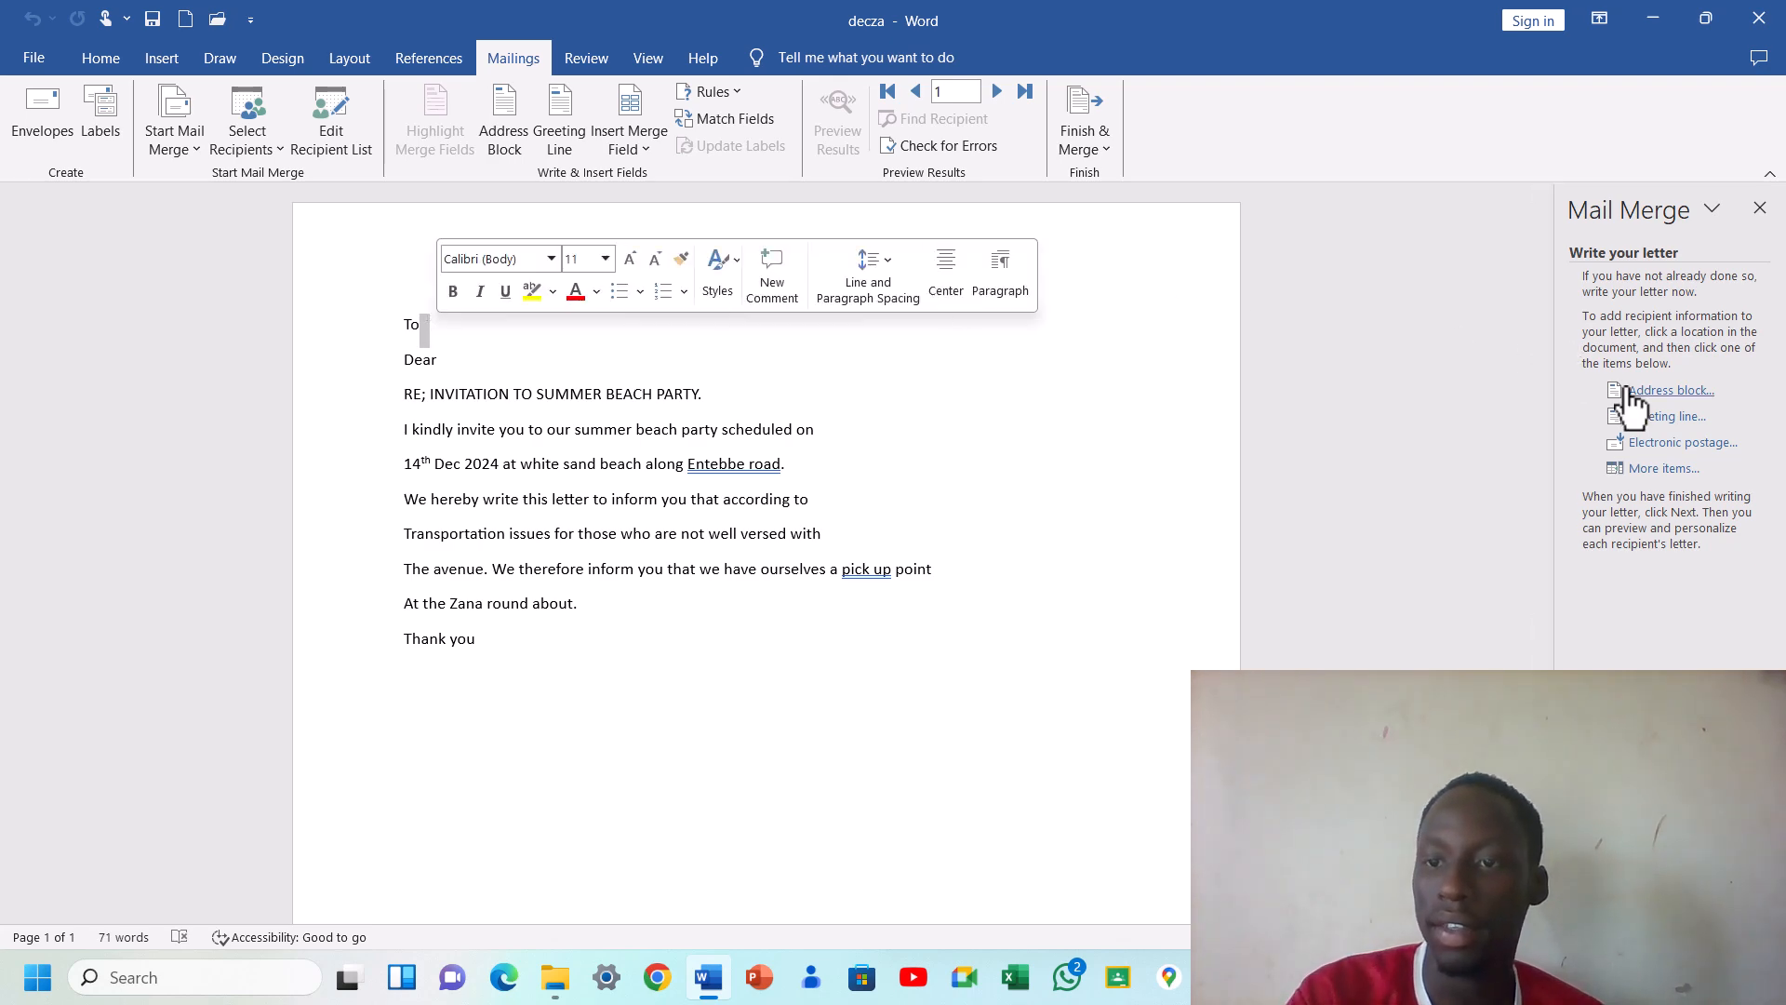
{"action": "left_click", "coordinate": [1668, 391]}
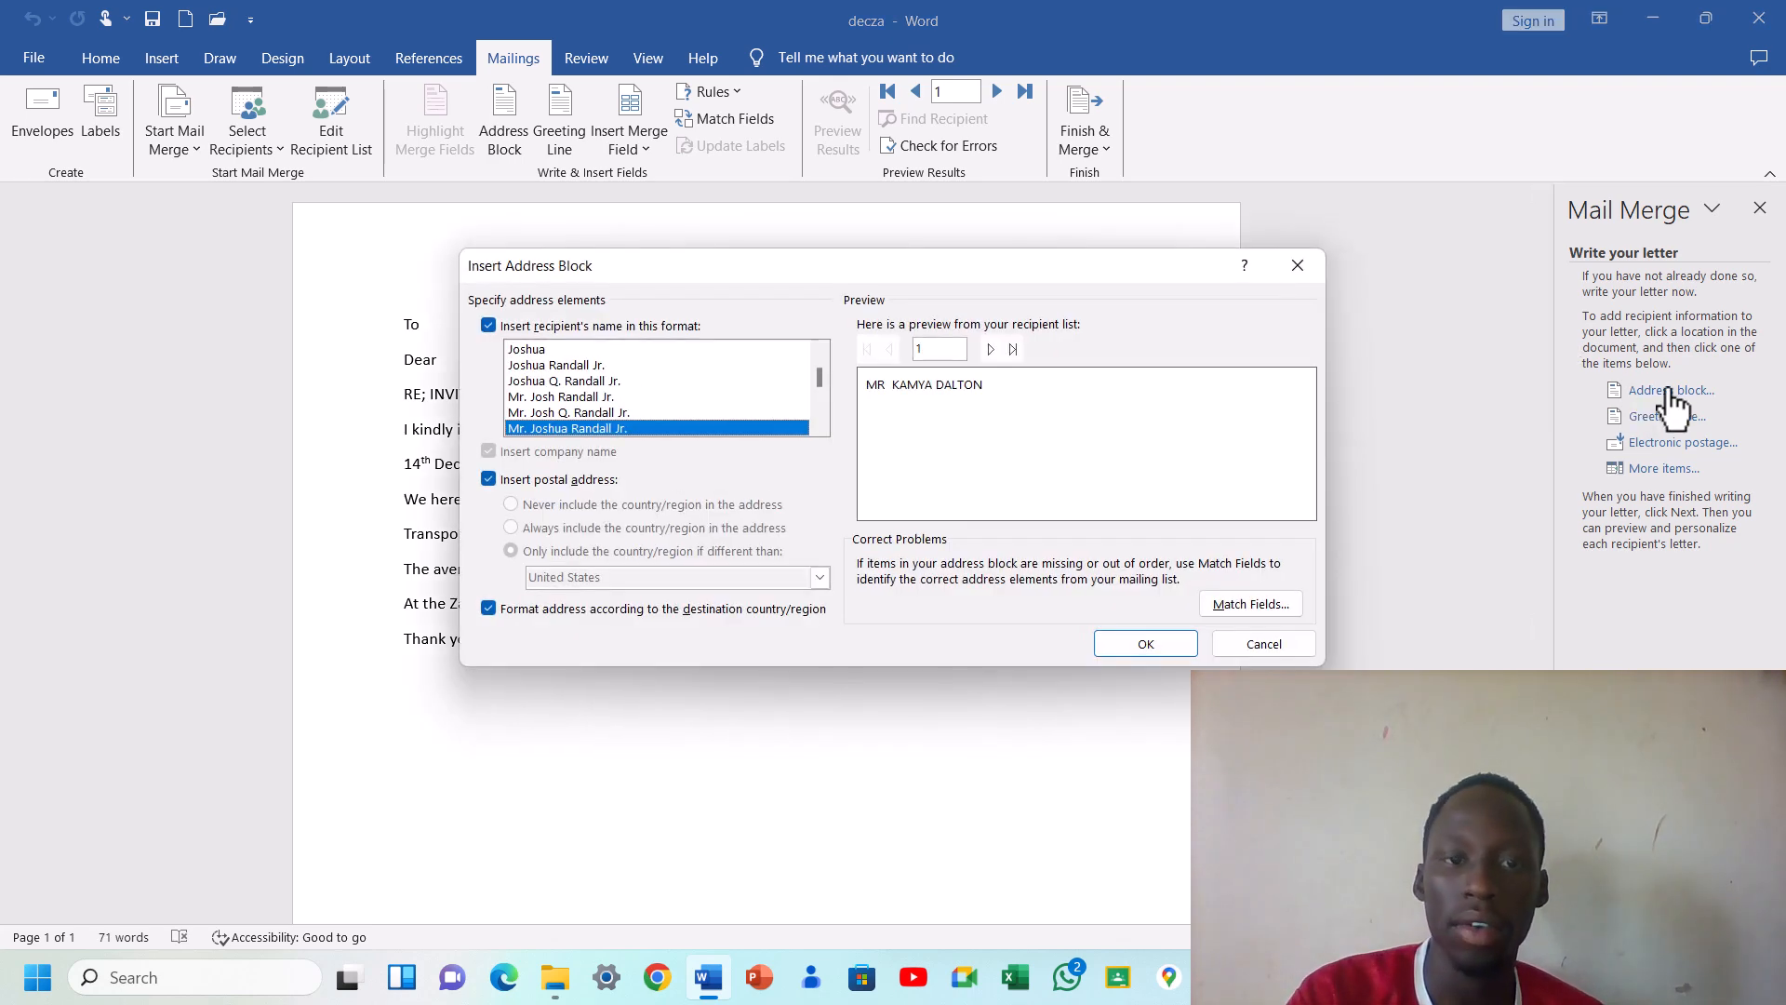
{"action": "left_click", "coordinate": [992, 350]}
{"action": "left_click", "coordinate": [991, 350]}
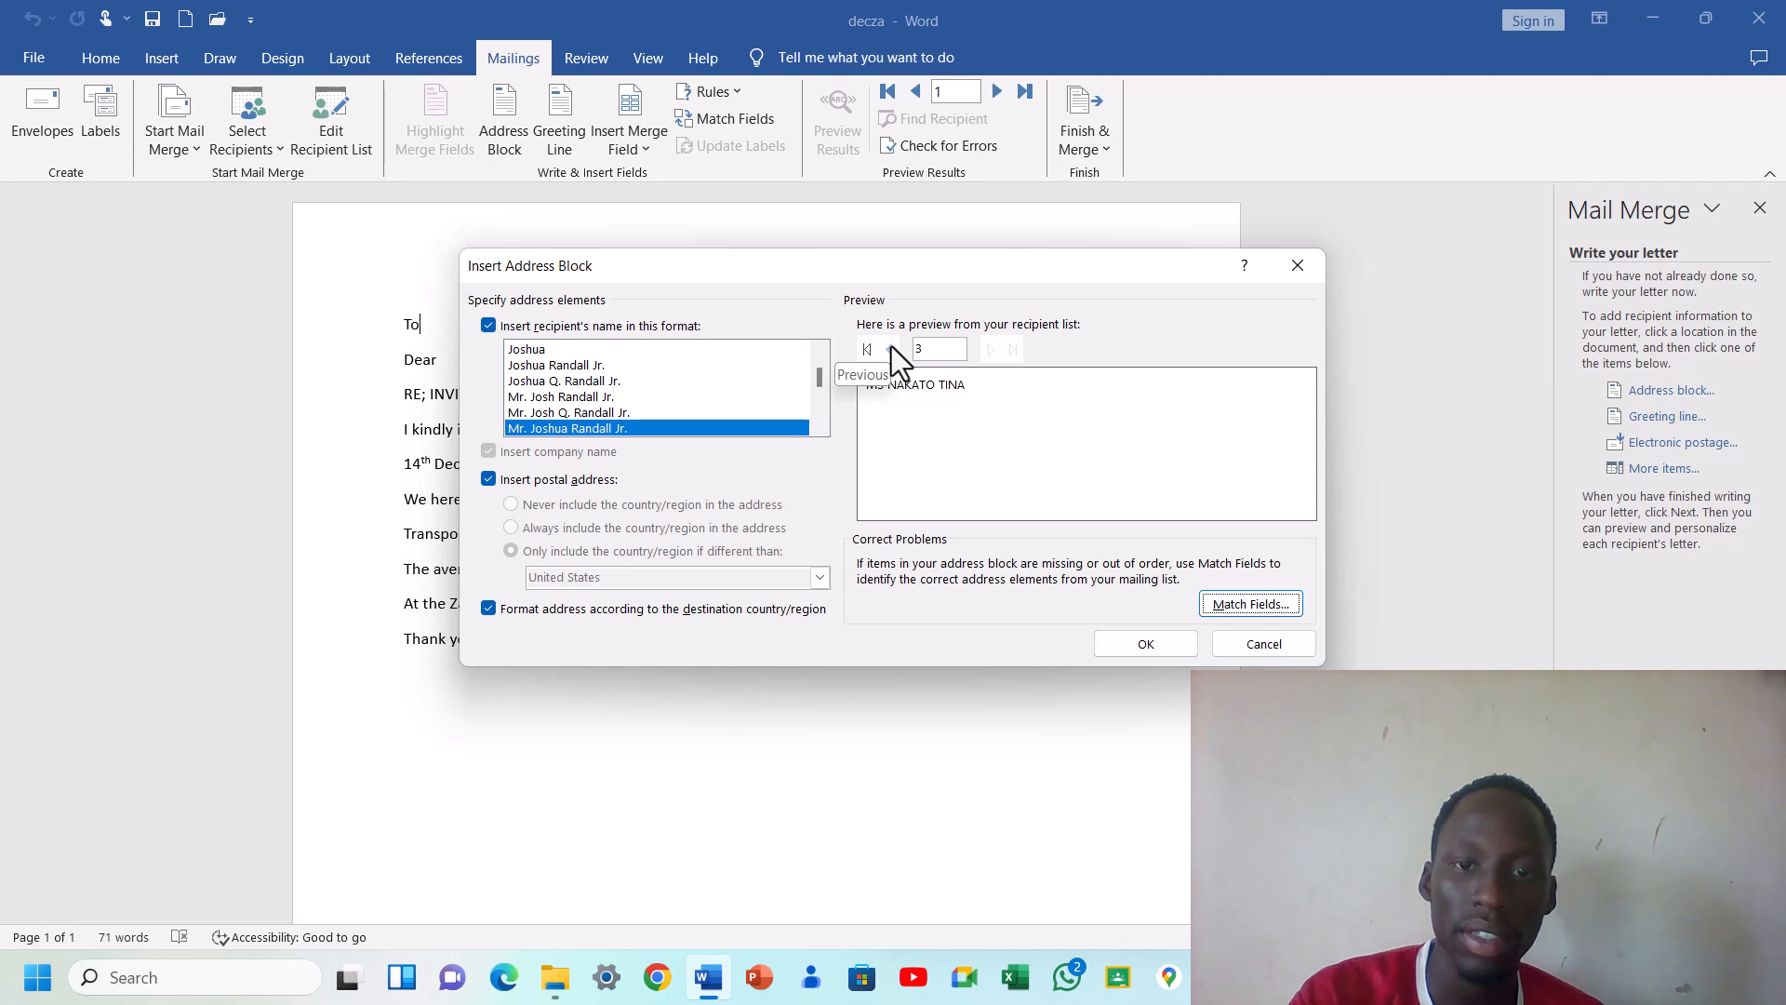
{"action": "left_click", "coordinate": [1146, 643]}
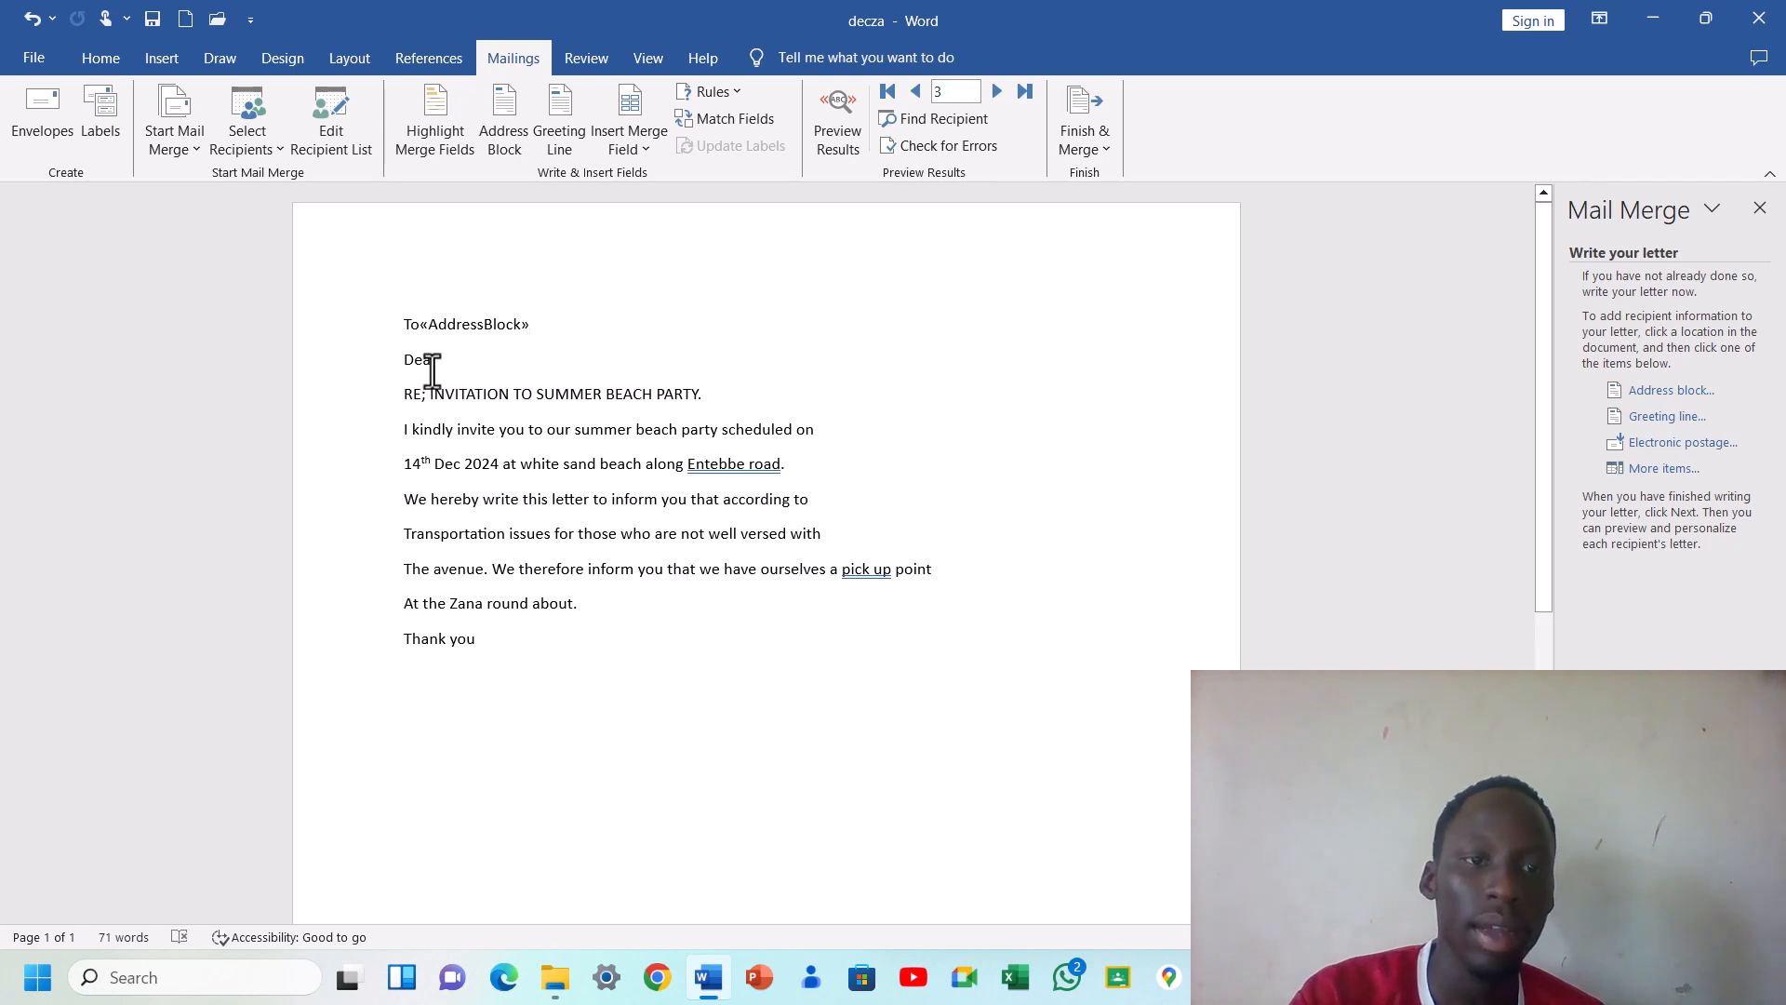
- Insert a greeting line after "Dear" with the format "Dear Mr. Randall,"
{"action": "left_click_drag", "start_coordinate": [436, 363], "coordinate": [458, 363]}
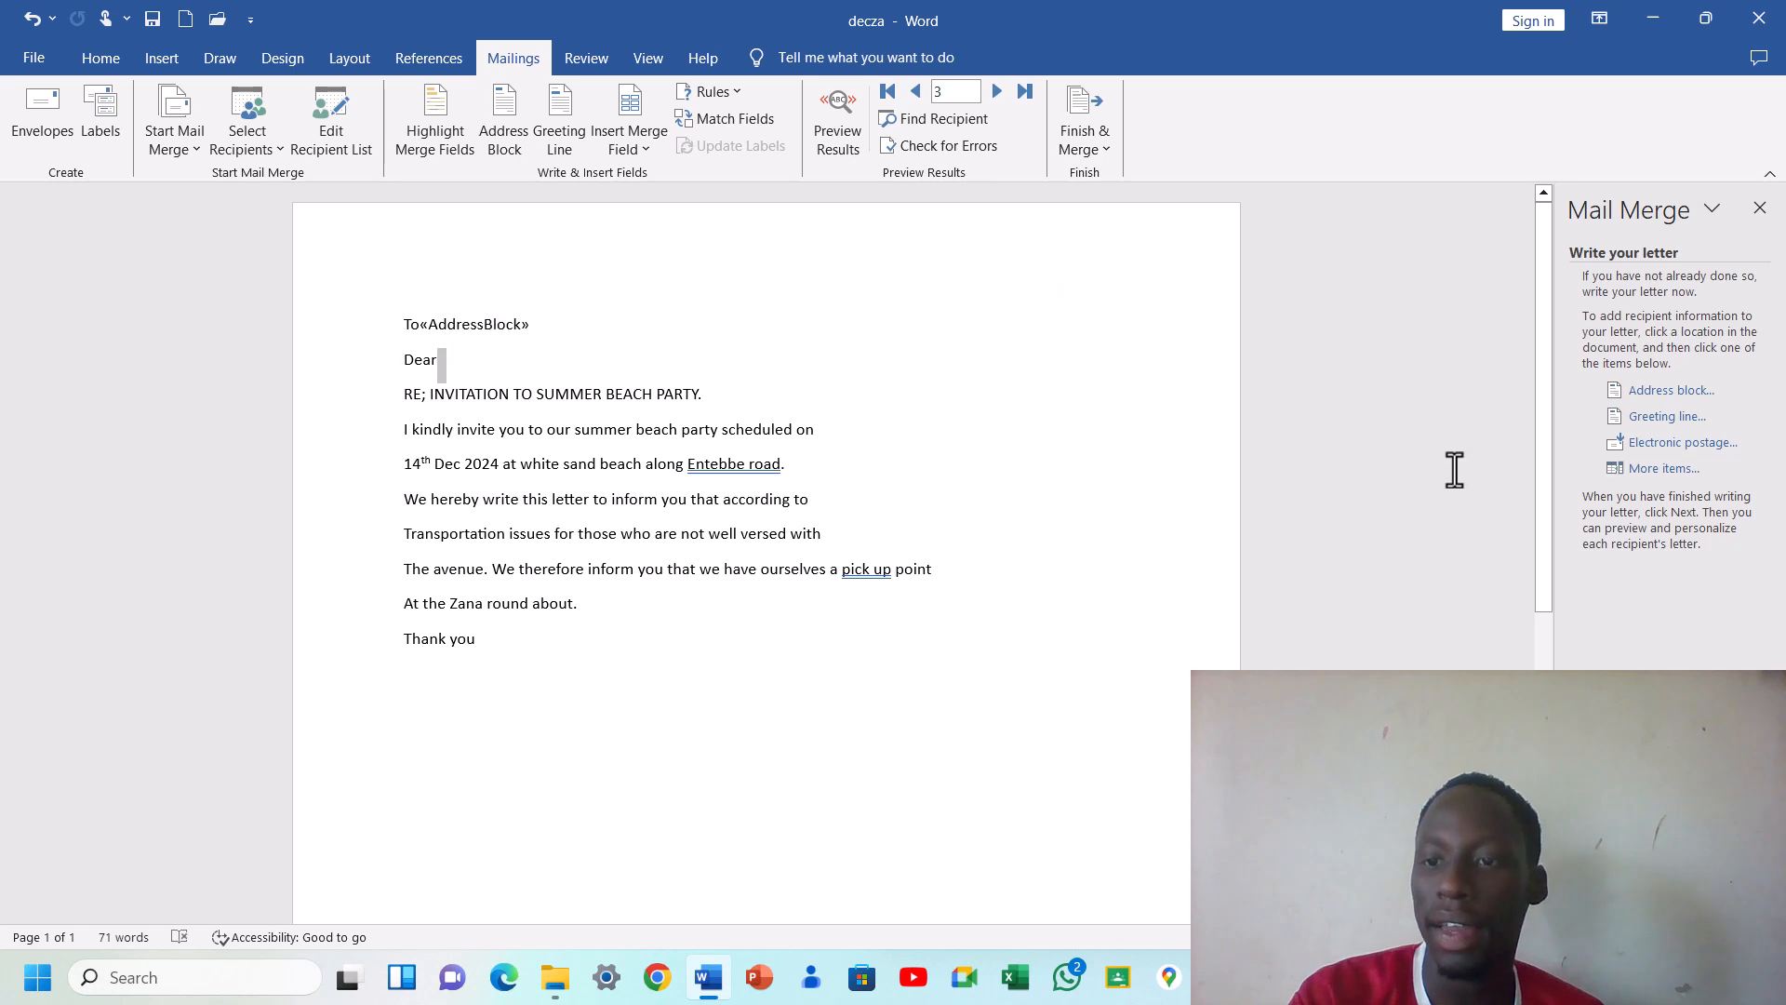
{"action": "left_click", "coordinate": [1670, 418]}
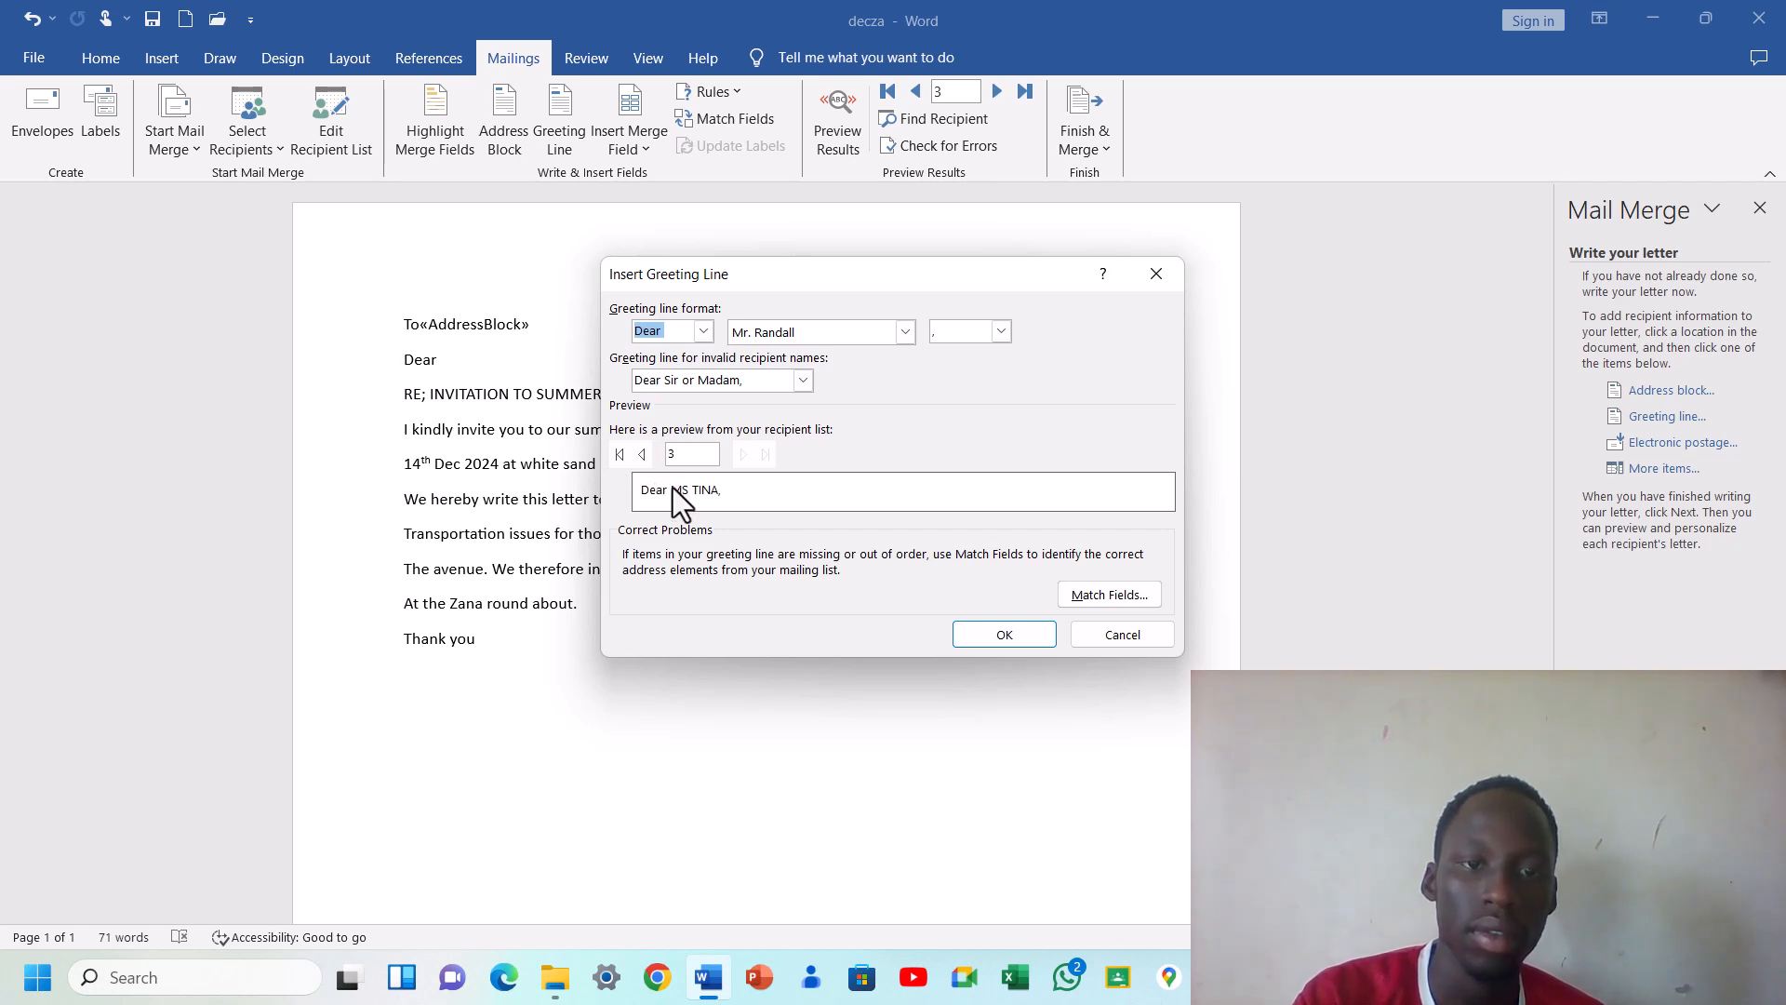
{"action": "left_click", "coordinate": [975, 626]}
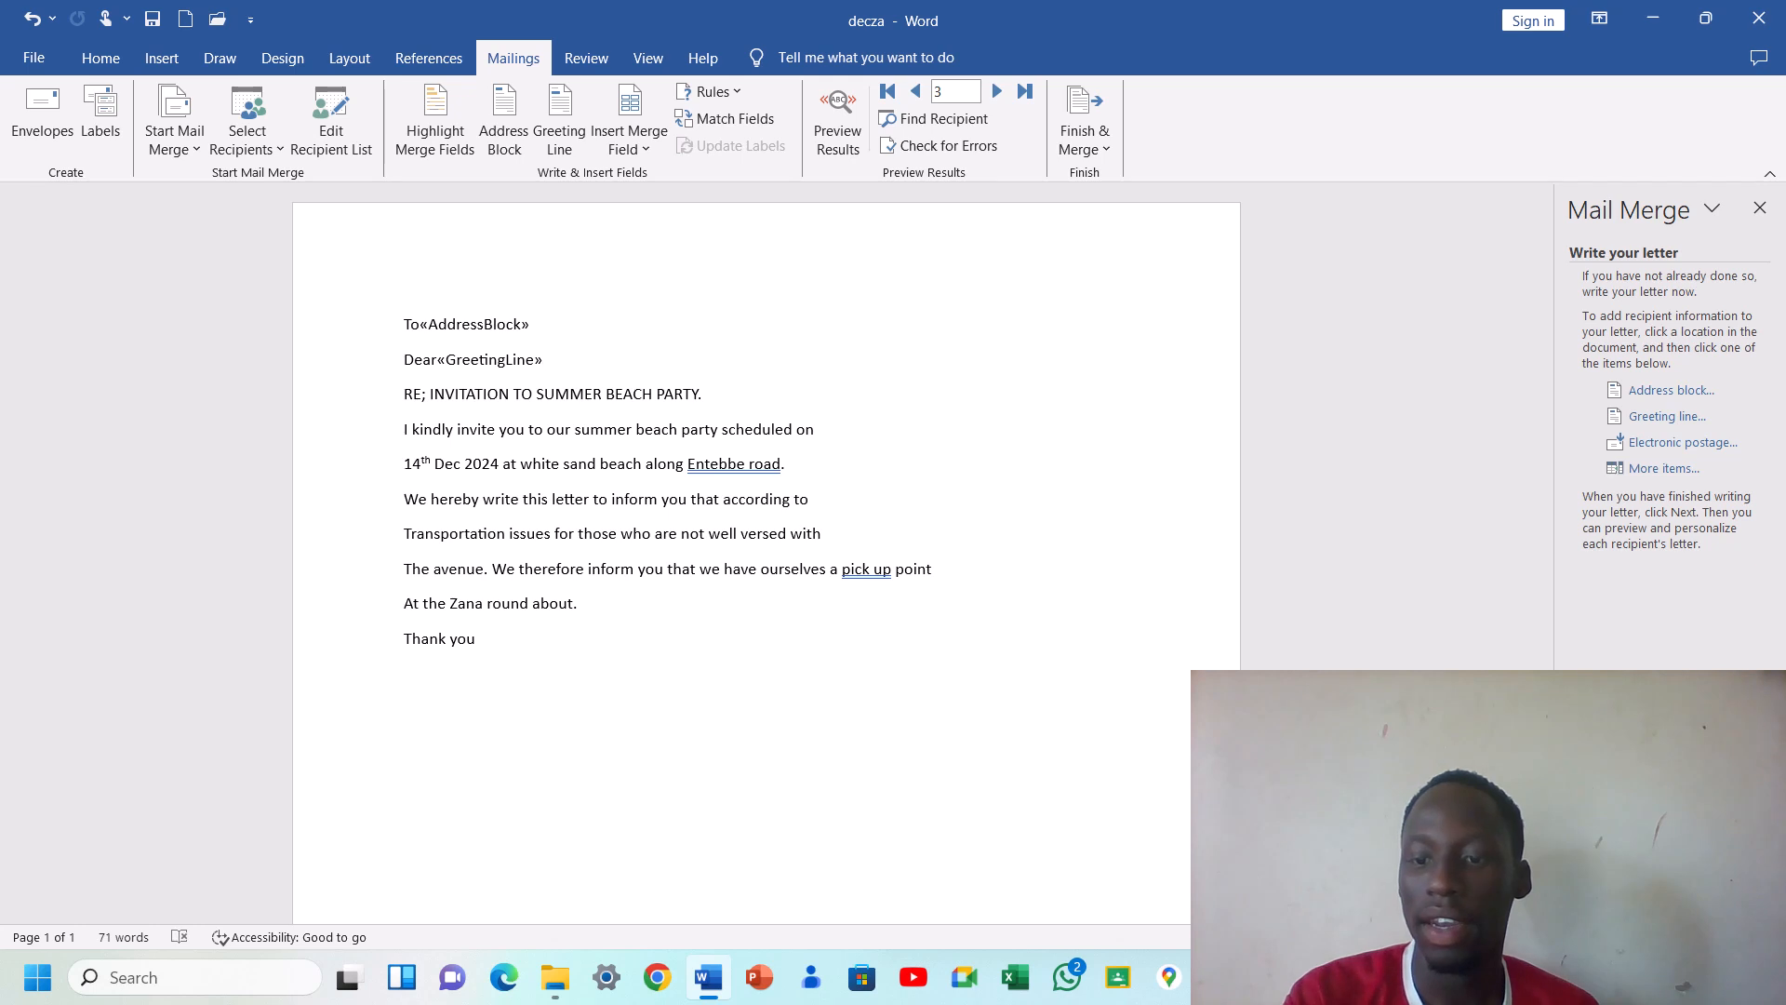
- Preview the merged letter, delete the typed "Dear" in front of the greeting line, and advance to completing the merge
{"action": "left_click", "coordinate": [1669, 881]}
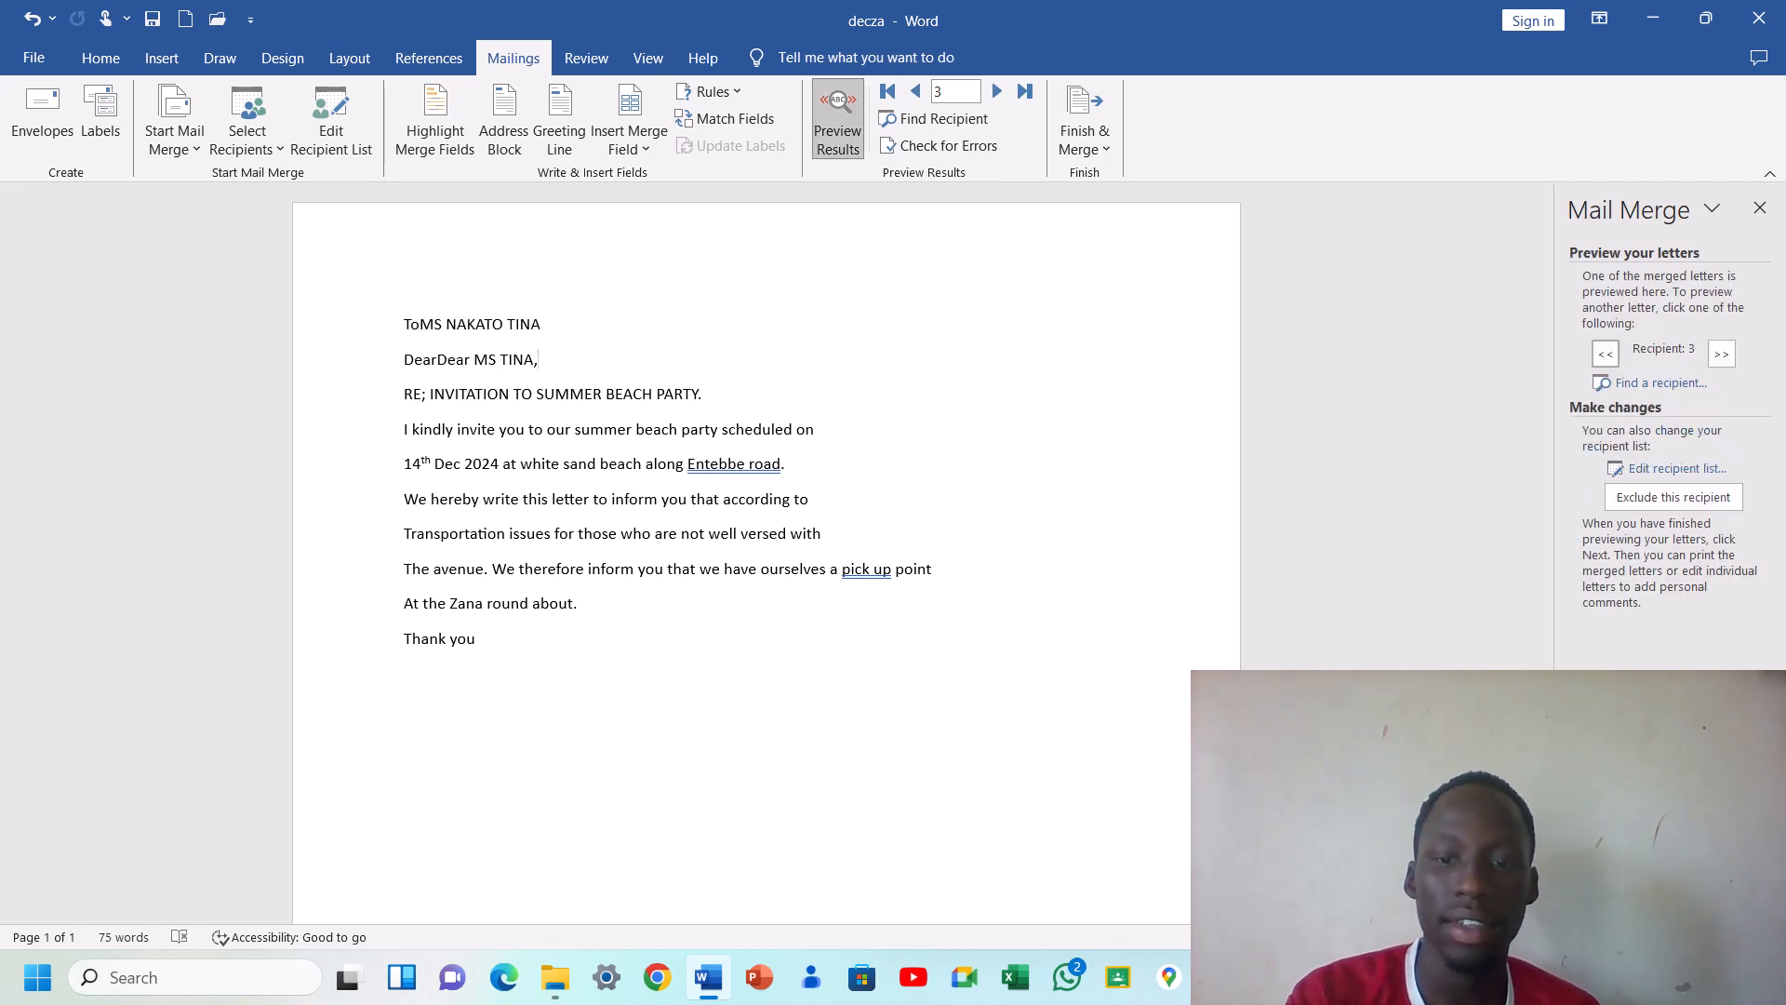
{"action": "left_click", "coordinate": [435, 361]}
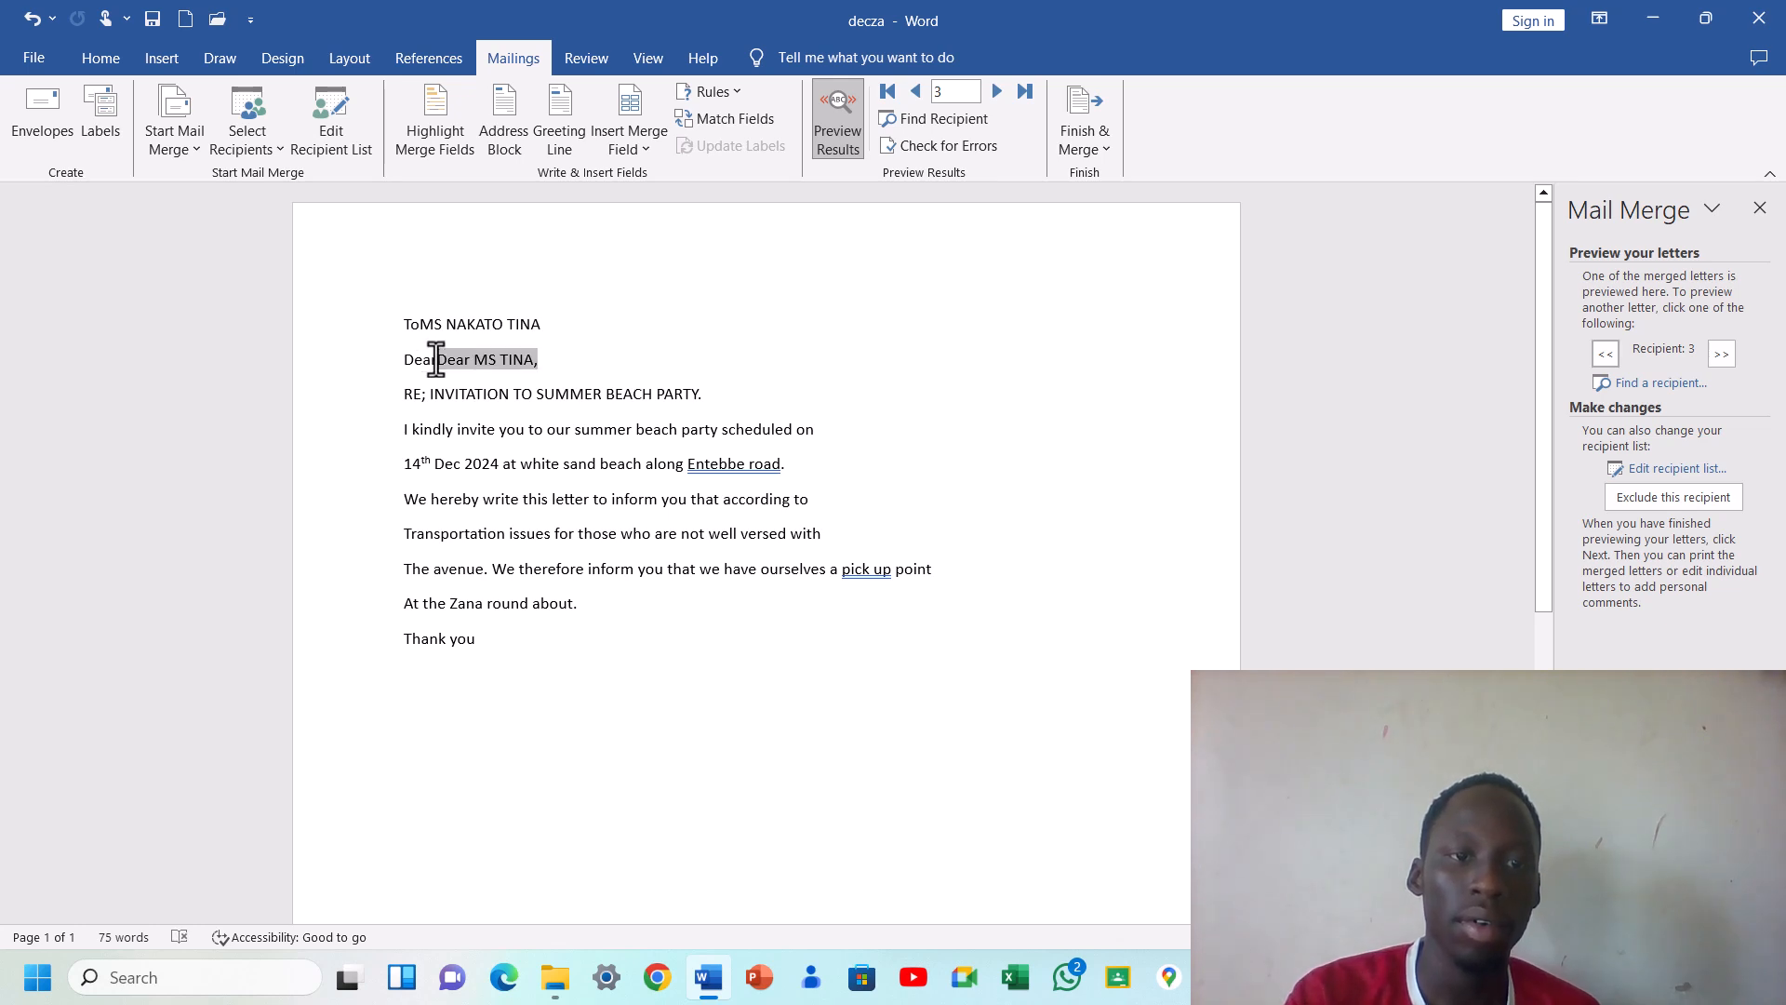
{"action": "left_click", "coordinate": [422, 357]}
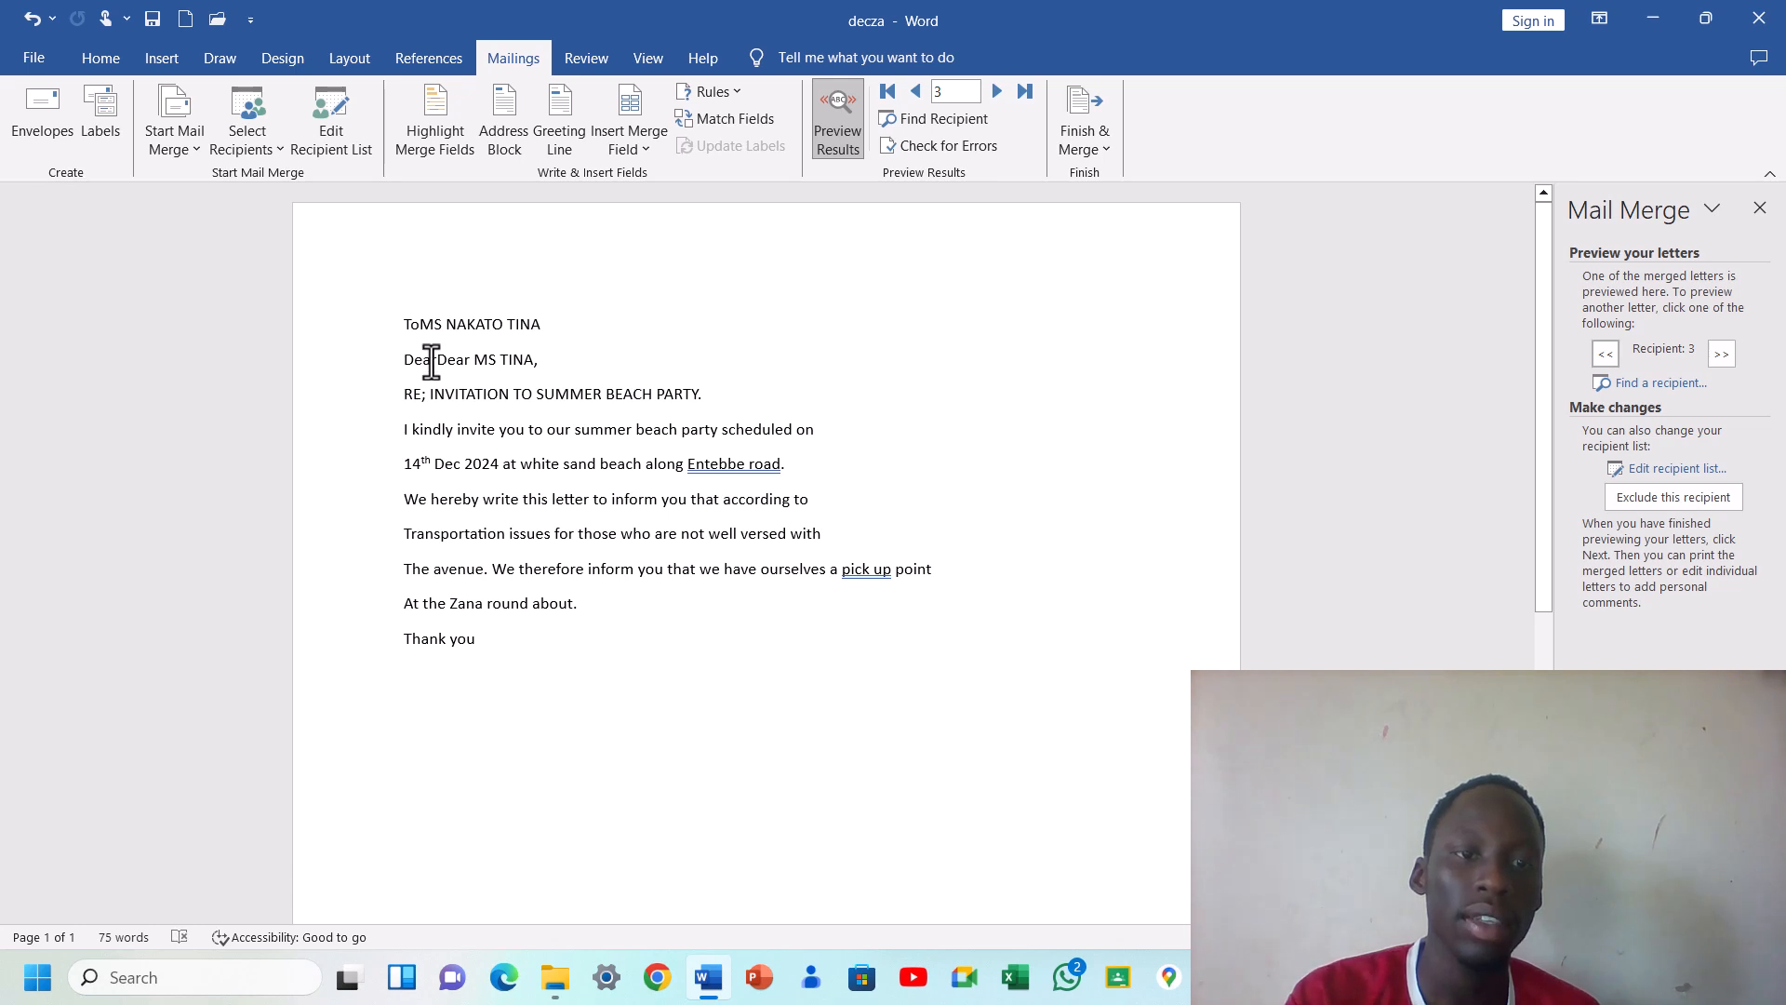
{"action": "left_click", "coordinate": [435, 361]}
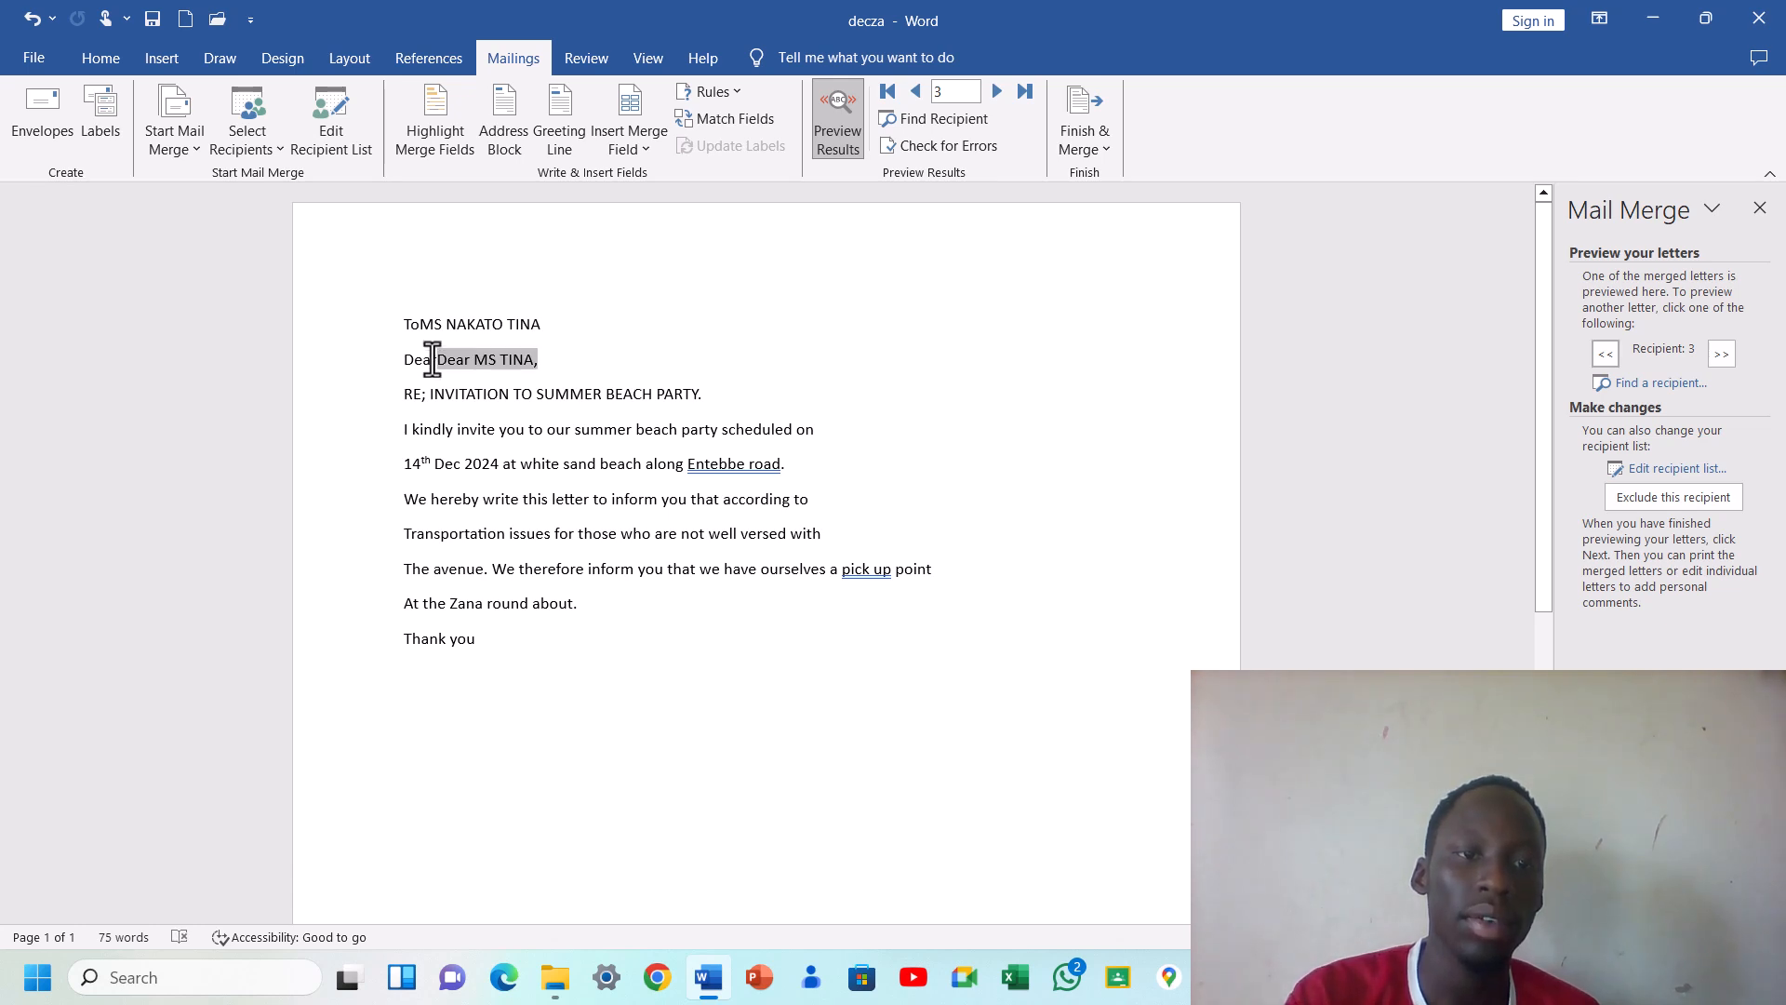
{"action": "key", "text": "BackSpace"}
{"action": "key", "text": "BackSpace"}
{"action": "key", "text": "BackSpace"}
{"action": "key", "text": "BackSpace"}
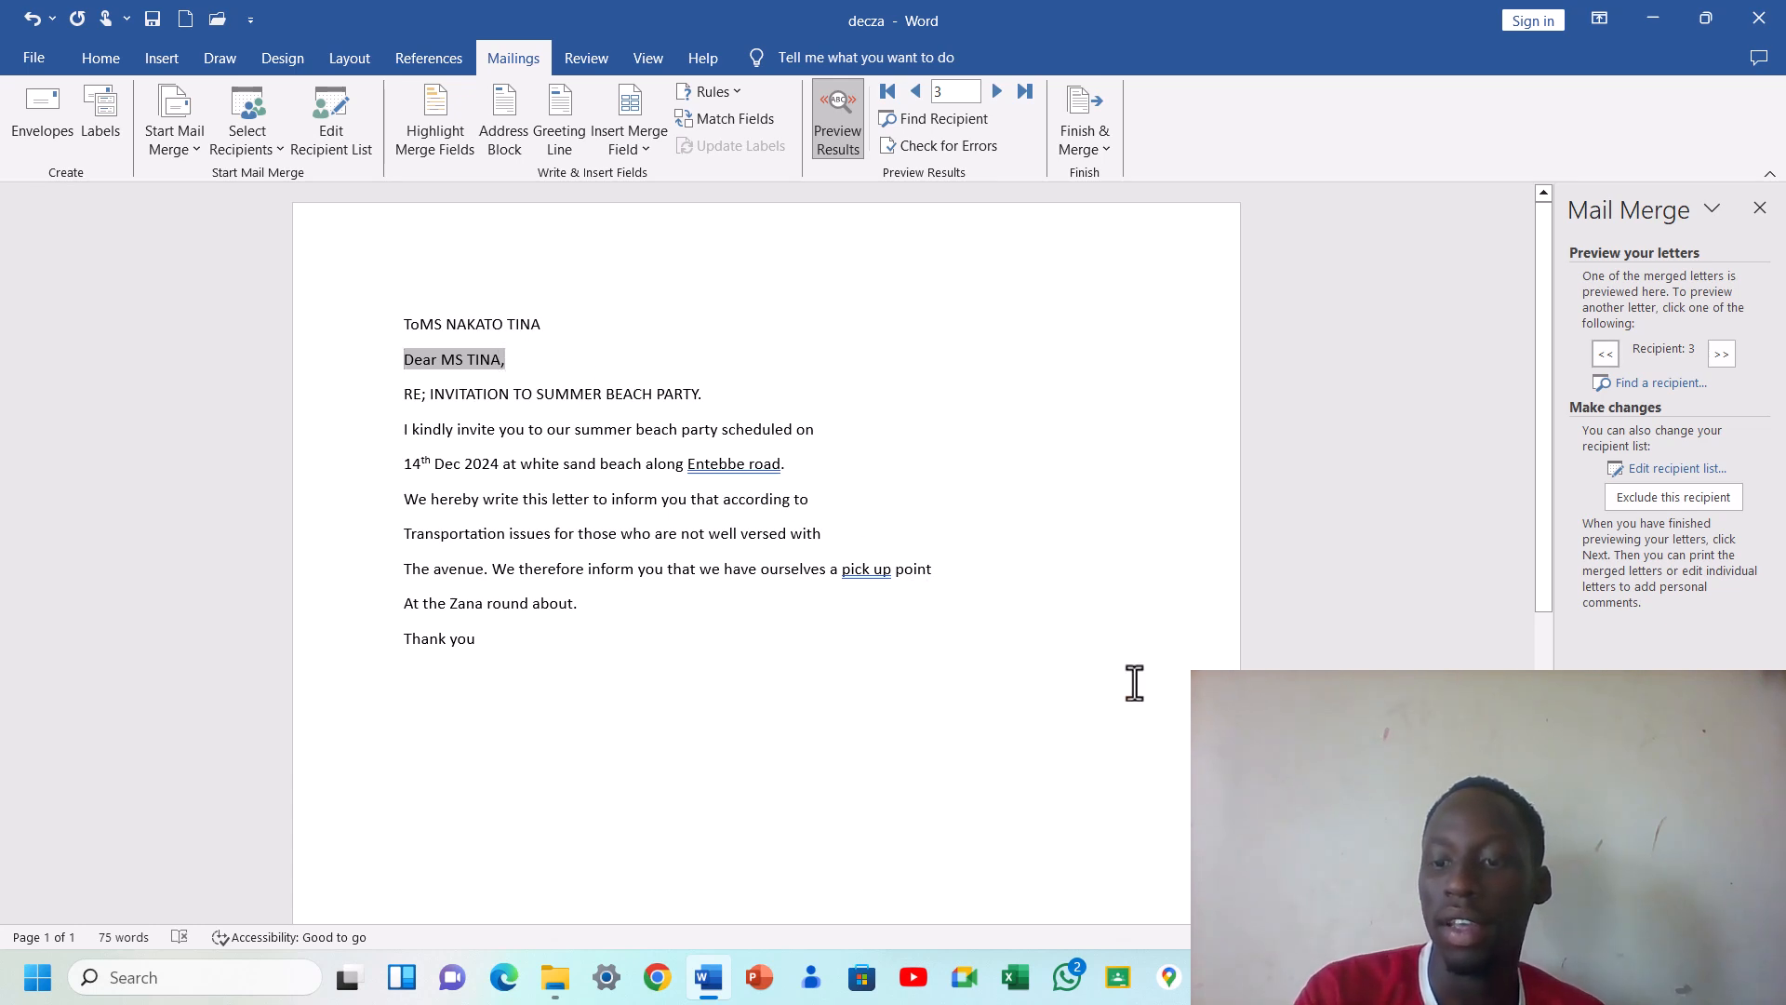
{"action": "left_click", "coordinate": [1665, 884]}
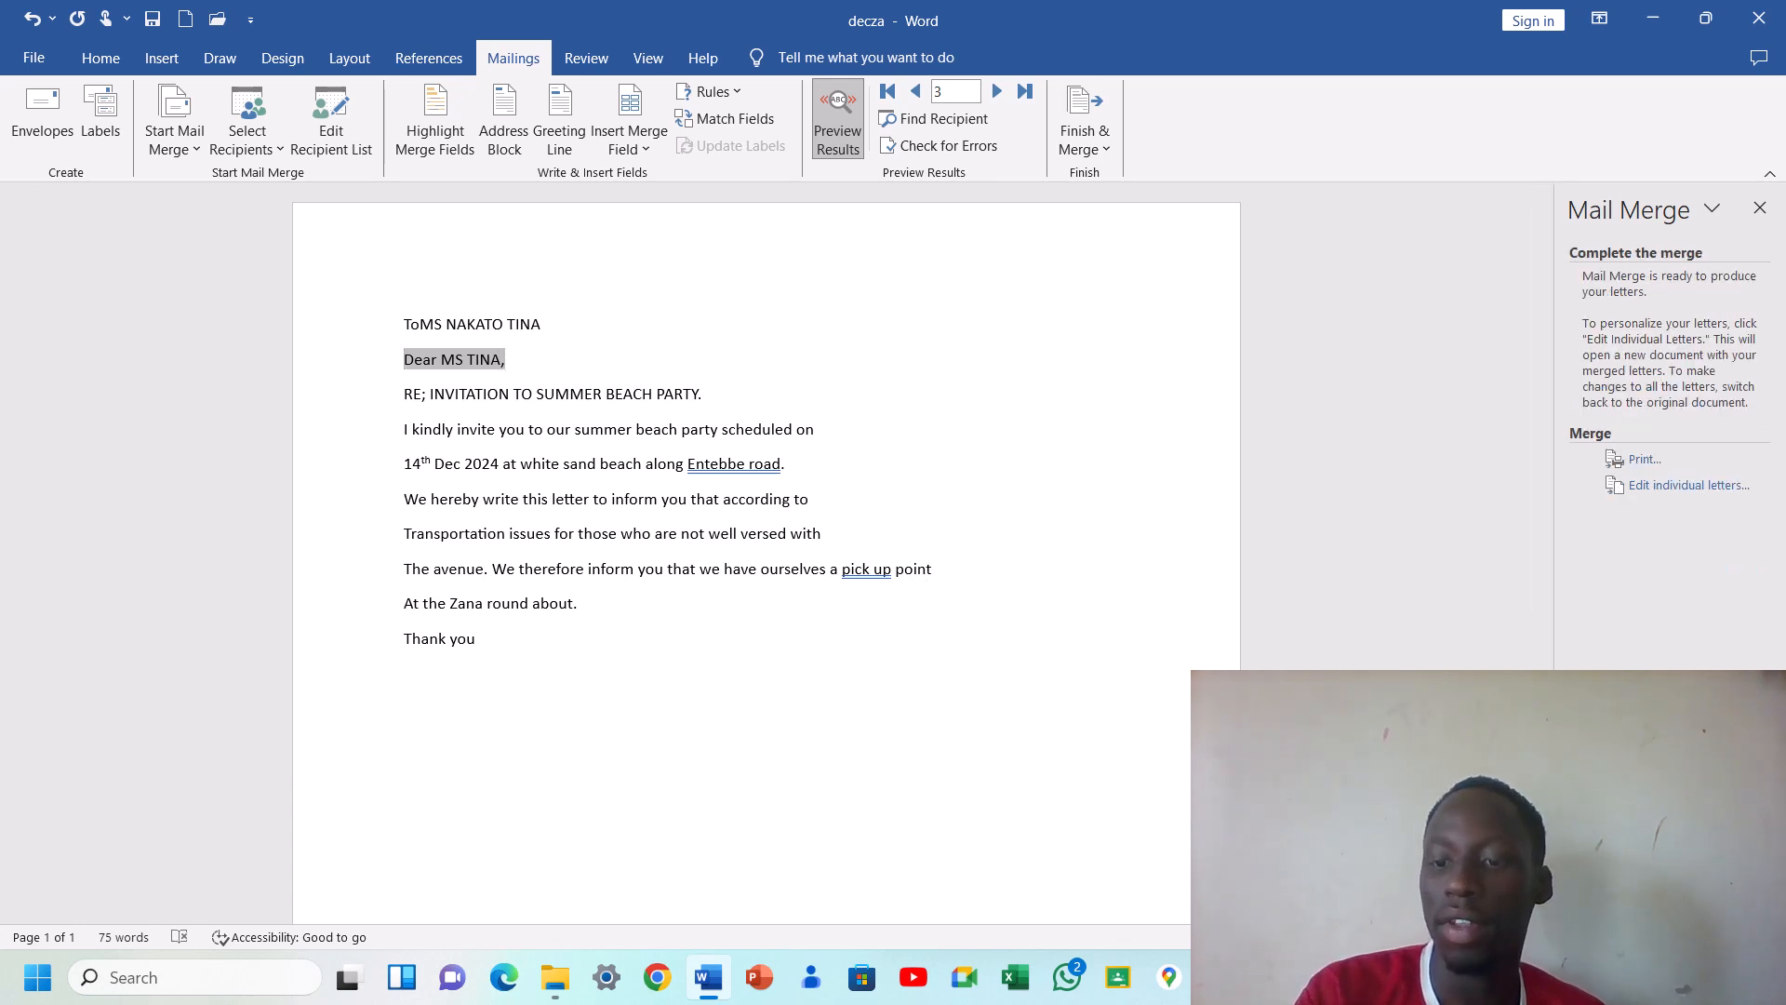